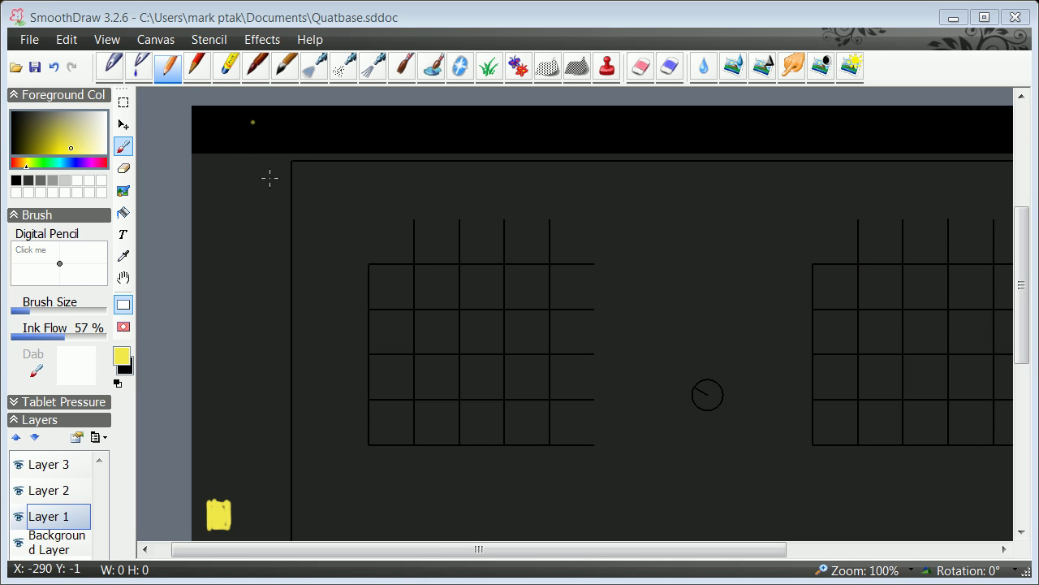
Step: Draw a trial pencil stroke near the canvas top, then undo it entirely
{"action": "left_click_drag", "start_coordinate": [243, 172], "coordinate": [413, 186]}
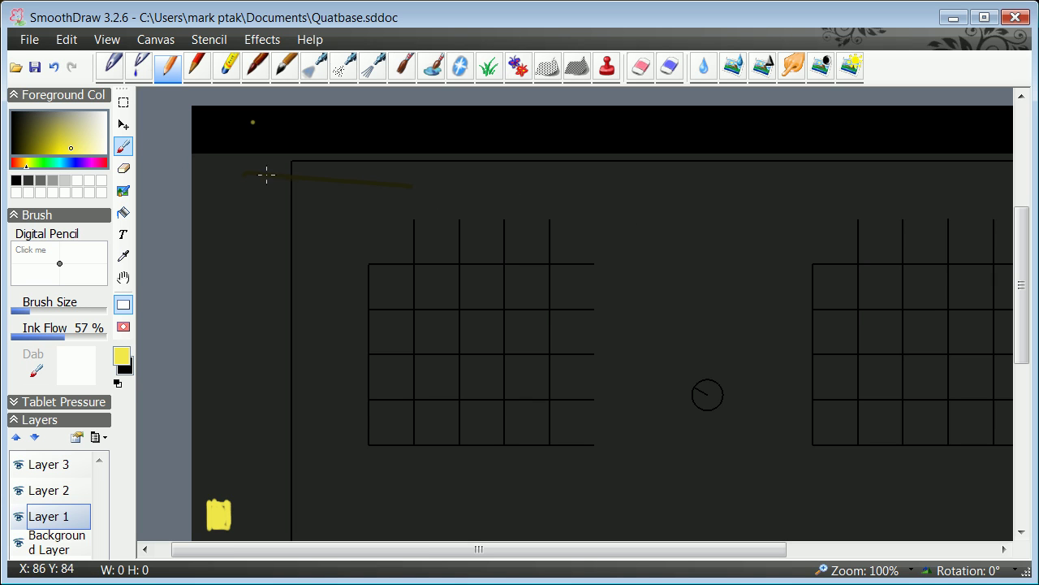
{"action": "mouse_move", "coordinate": [266, 173]}
{"action": "left_mouse_down"}
{"action": "mouse_move", "coordinate": [689, 207]}
{"action": "mouse_move", "coordinate": [204, 167]}
{"action": "mouse_move", "coordinate": [782, 215]}
{"action": "mouse_move", "coordinate": [414, 184]}
{"action": "left_mouse_up"}
{"action": "left_click", "coordinate": [68, 40]}
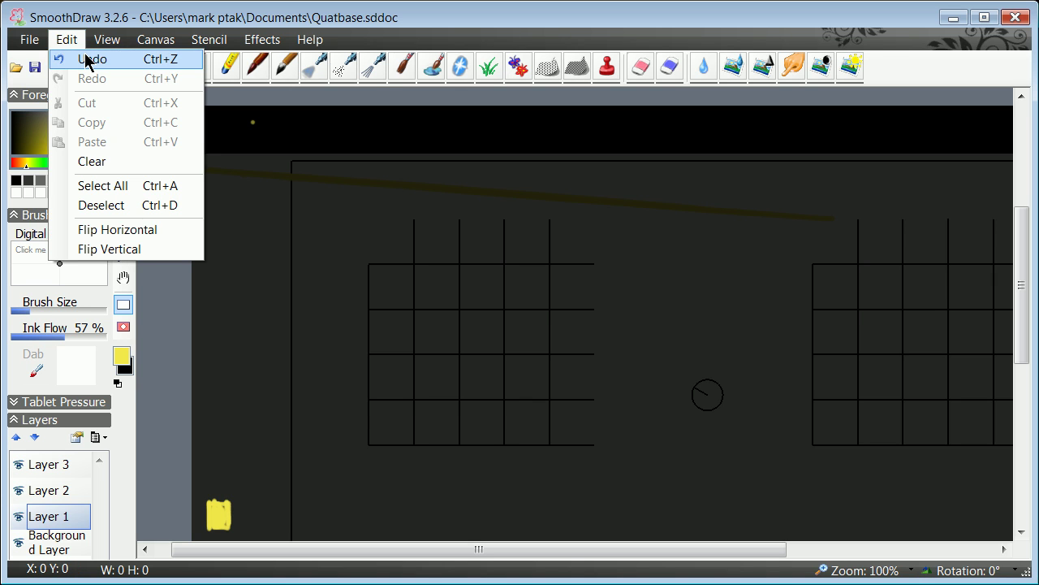
{"action": "left_click", "coordinate": [88, 60]}
{"action": "left_click", "coordinate": [68, 39]}
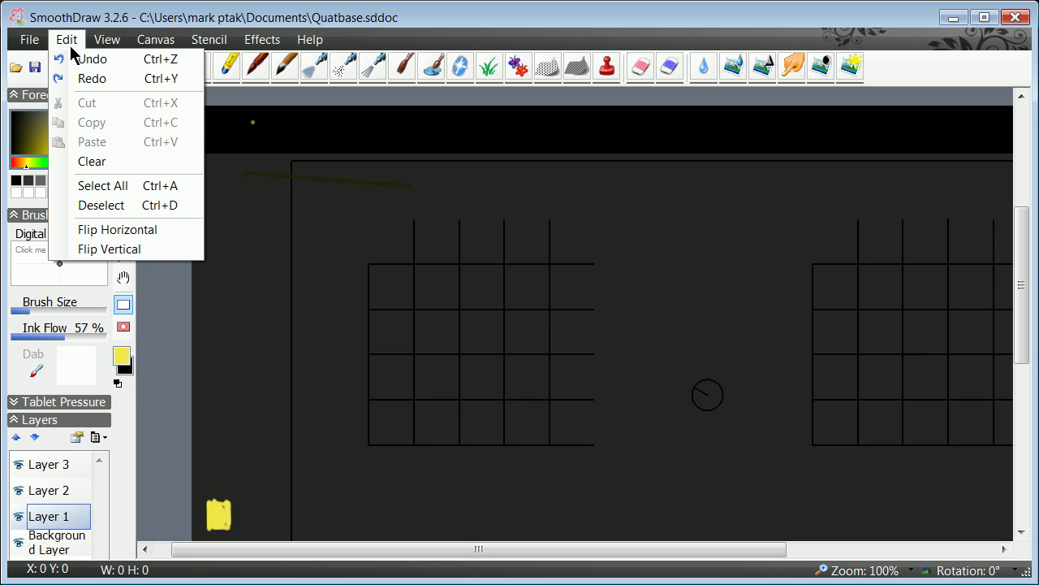
{"action": "left_click", "coordinate": [80, 62]}
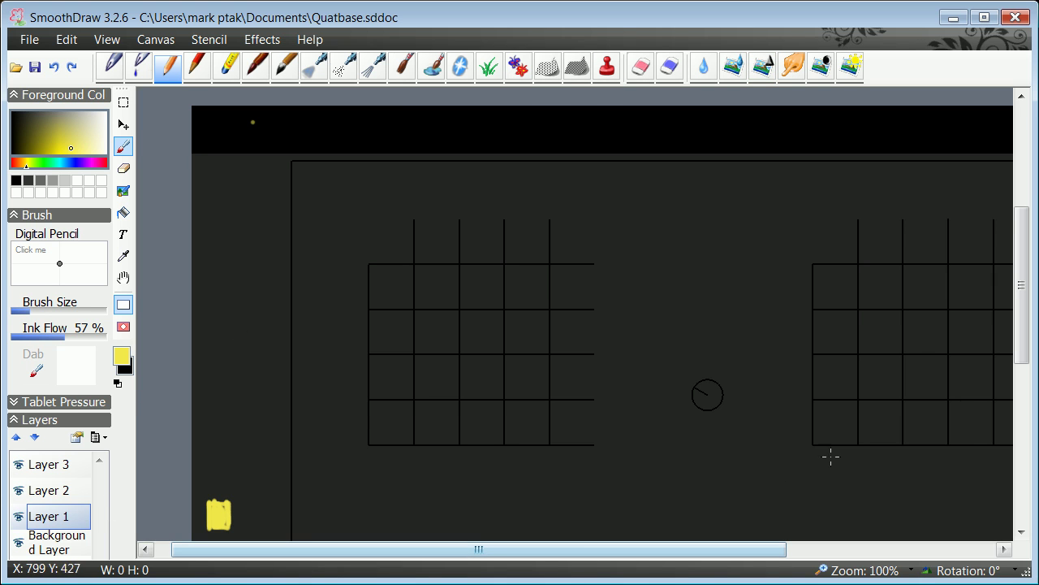
{"action": "left_click_drag", "start_coordinate": [1021, 336], "coordinate": [1014, 388]}
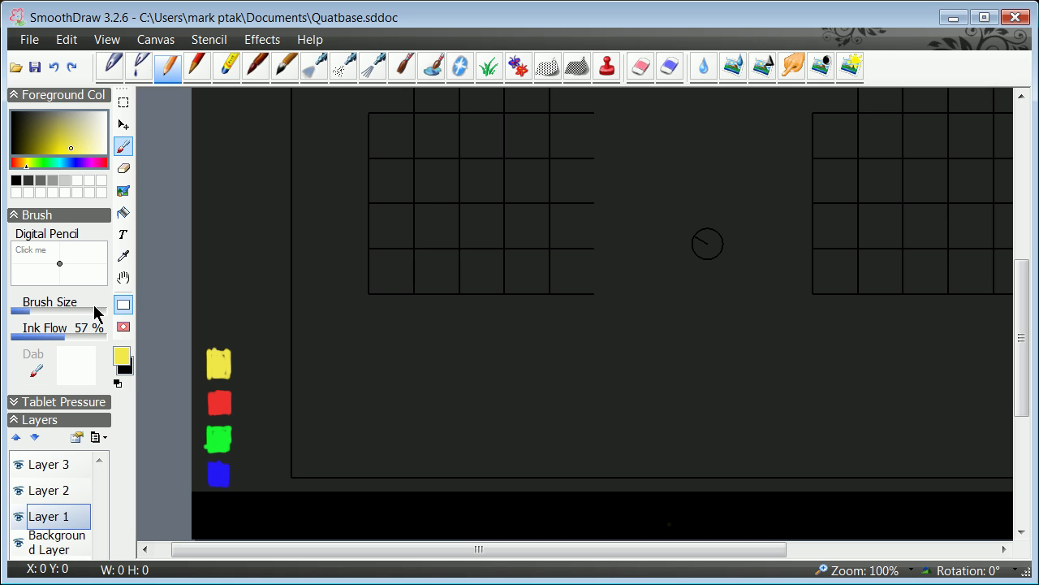
Step: Hide Layers 3, 2 and 1 so the swatches and grid disappear
{"action": "left_click", "coordinate": [19, 465]}
{"action": "left_click", "coordinate": [18, 490]}
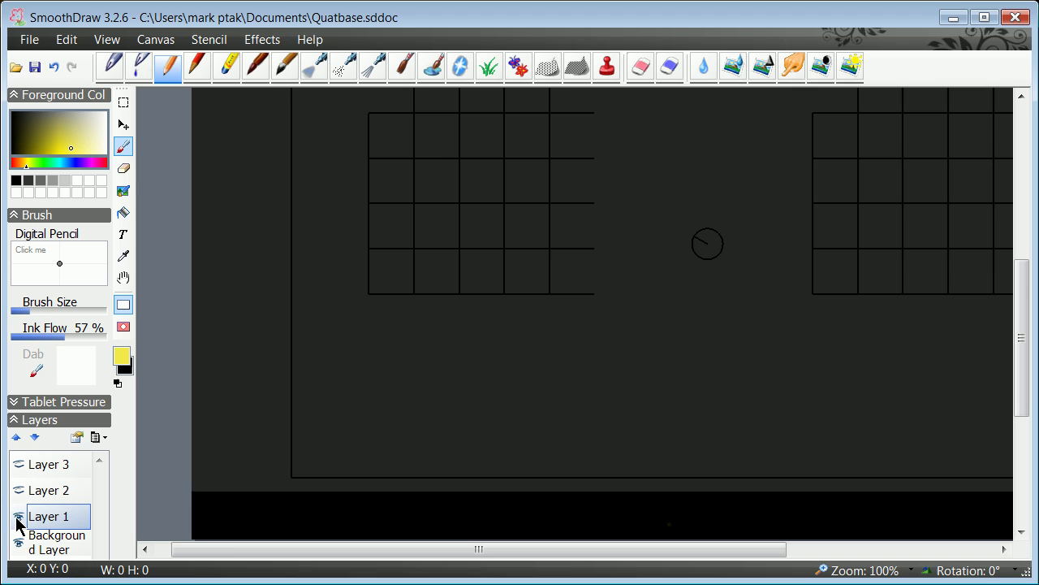
{"action": "left_click", "coordinate": [18, 518]}
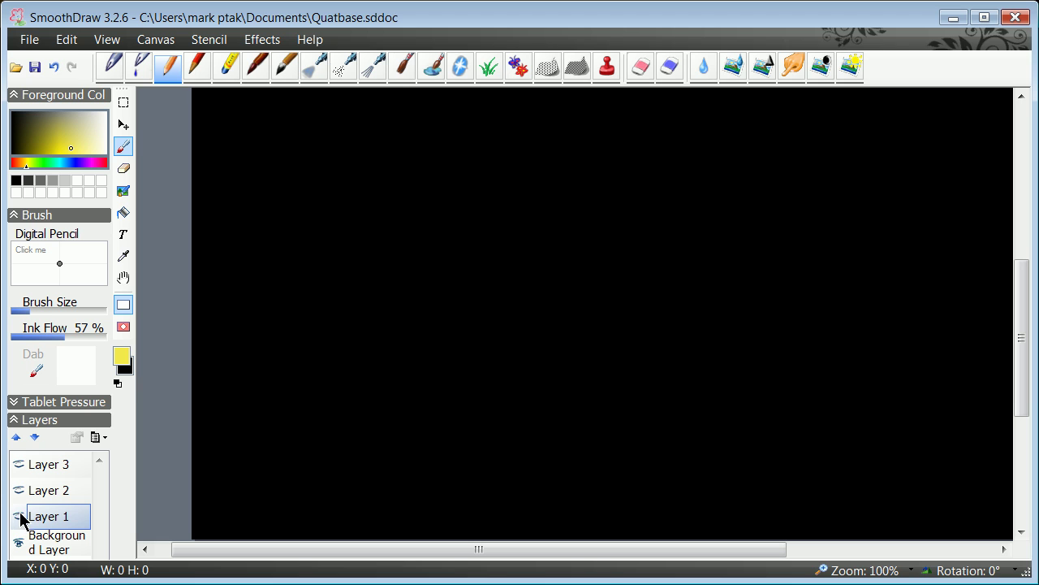
Step: Add and delete a test Layer 4, show Layer 1's grid again, and switch to SketchUp
{"action": "left_click", "coordinate": [98, 439]}
{"action": "left_click", "coordinate": [102, 457]}
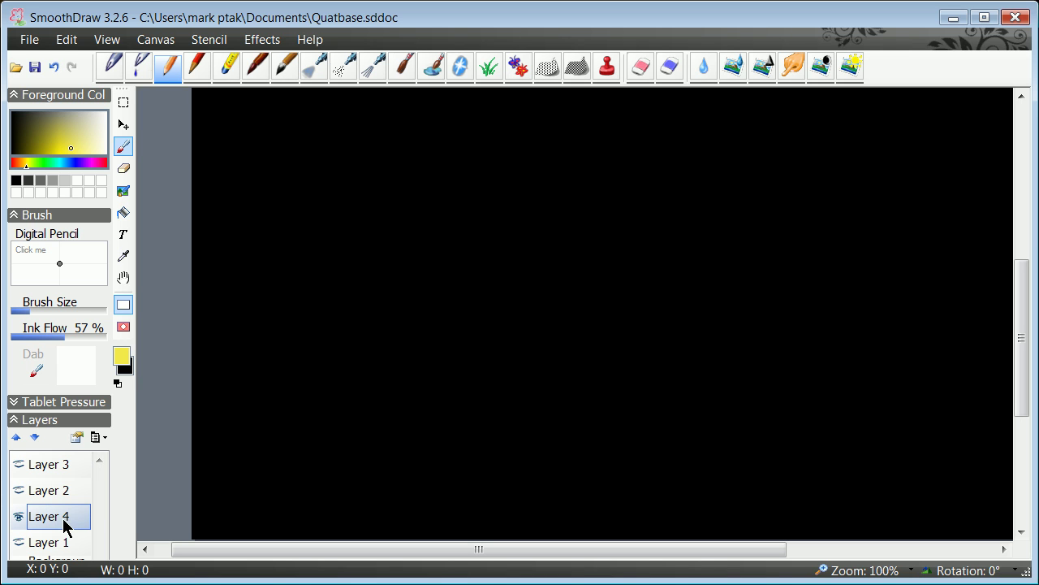
{"action": "left_click", "coordinate": [102, 441]}
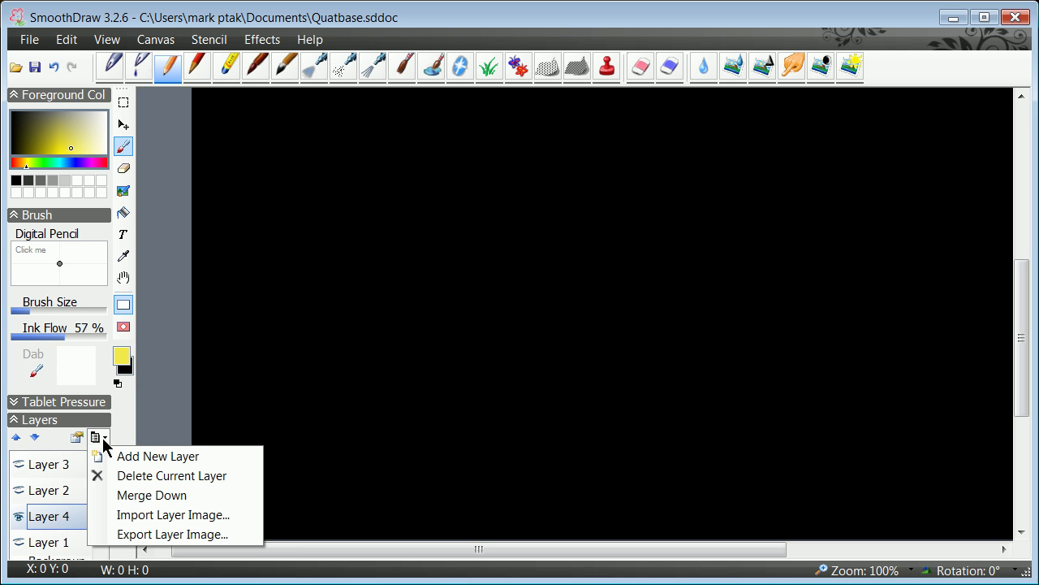
{"action": "left_click", "coordinate": [138, 477]}
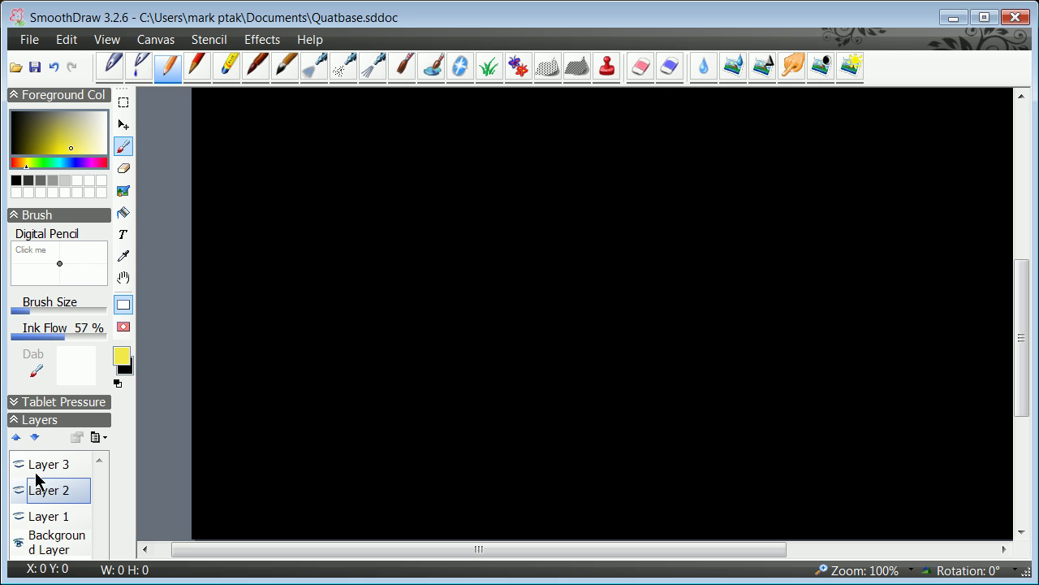
{"action": "left_click", "coordinate": [19, 518]}
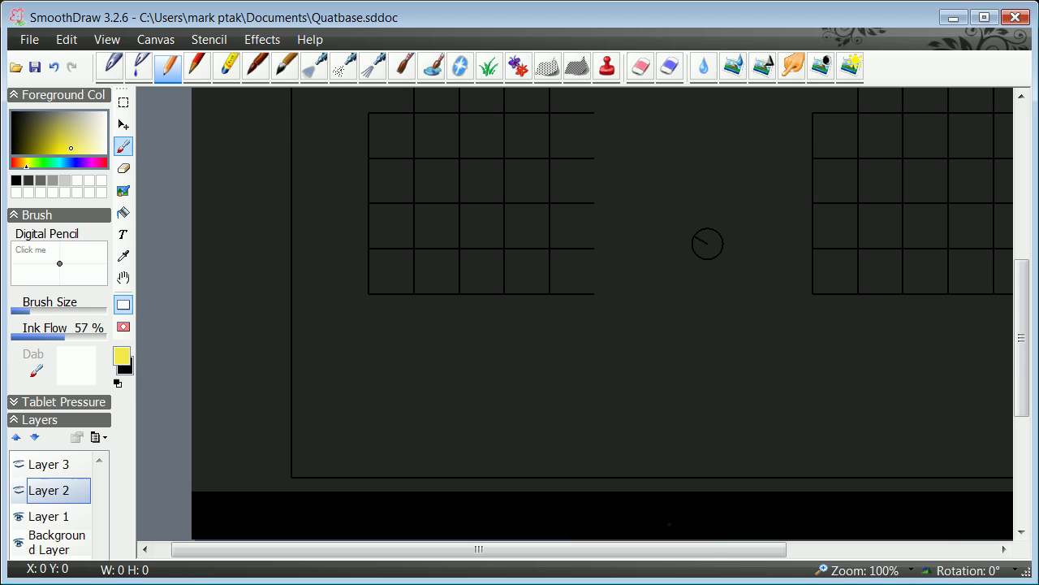
{"action": "key", "text": "alt+Tab"}
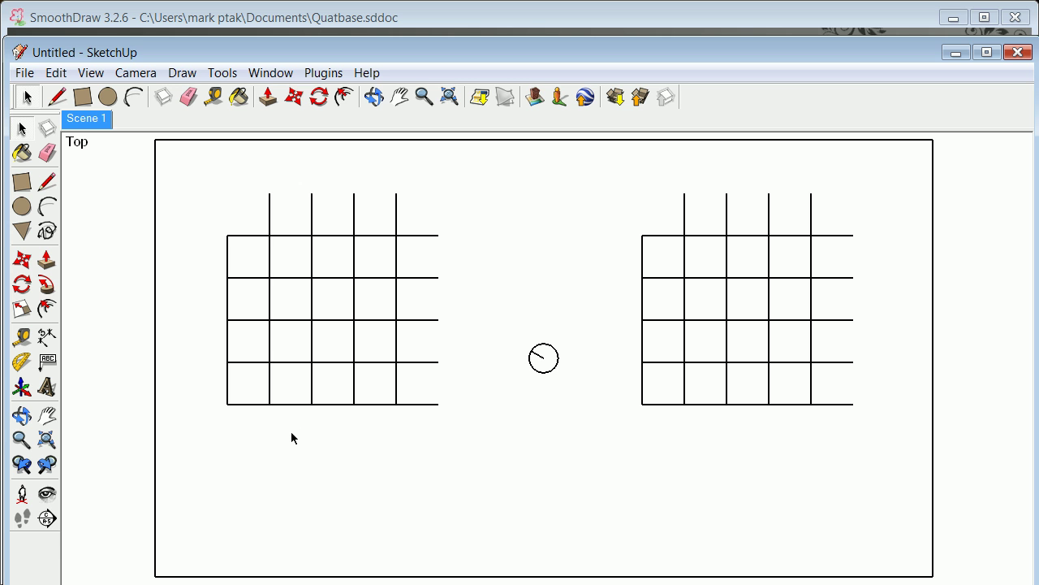
Step: Zoom out and turn on the red, green and blue model axes in SketchUp
{"action": "scroll", "coordinate": [318, 423], "scroll_direction": "down", "scroll_amount": 5}
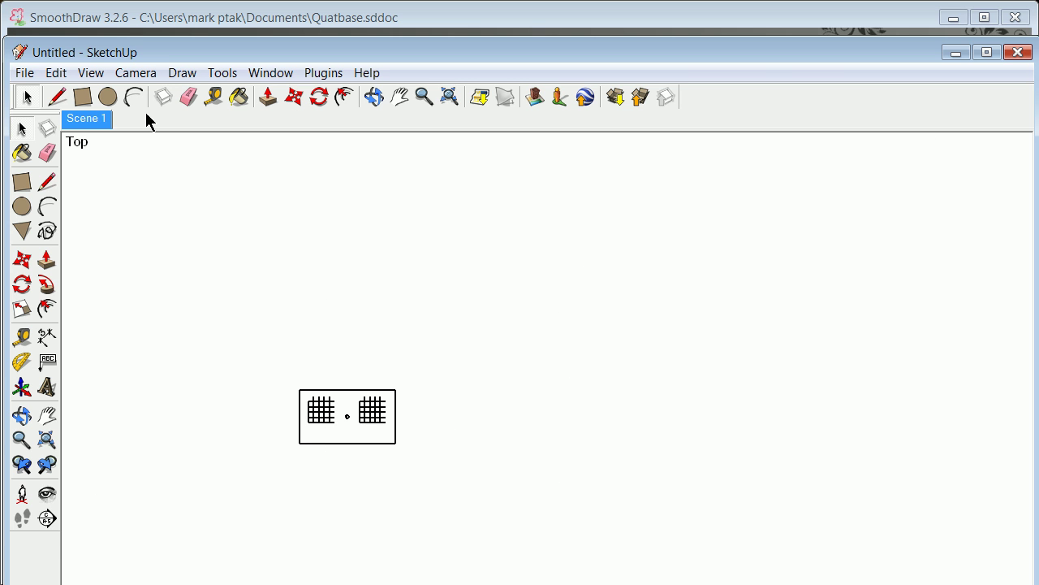
{"action": "left_click", "coordinate": [90, 72]}
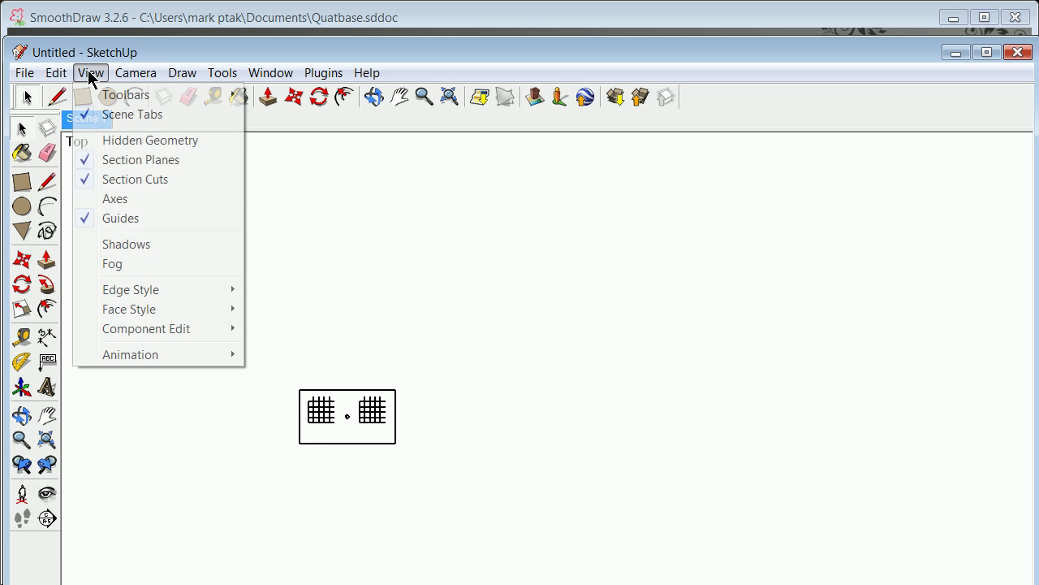
{"action": "left_click", "coordinate": [99, 199]}
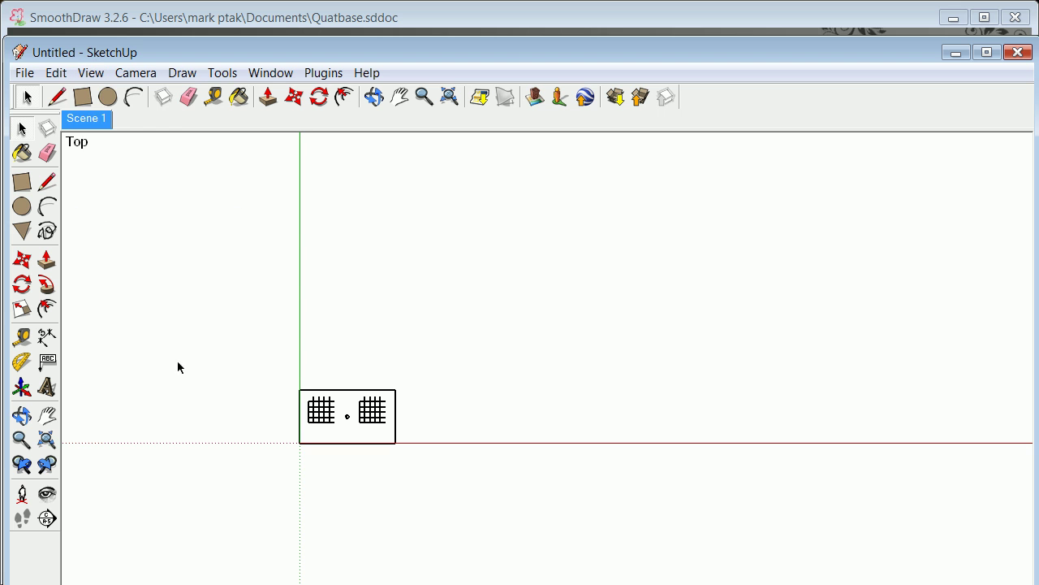
Step: Orbit and zoom in to tilt the grid model, then return to SmoothDraw
{"action": "left_click", "coordinate": [22, 415]}
{"action": "left_click_drag", "start_coordinate": [122, 428], "coordinate": [232, 376]}
{"action": "scroll", "coordinate": [276, 410], "scroll_direction": "up", "scroll_amount": 4}
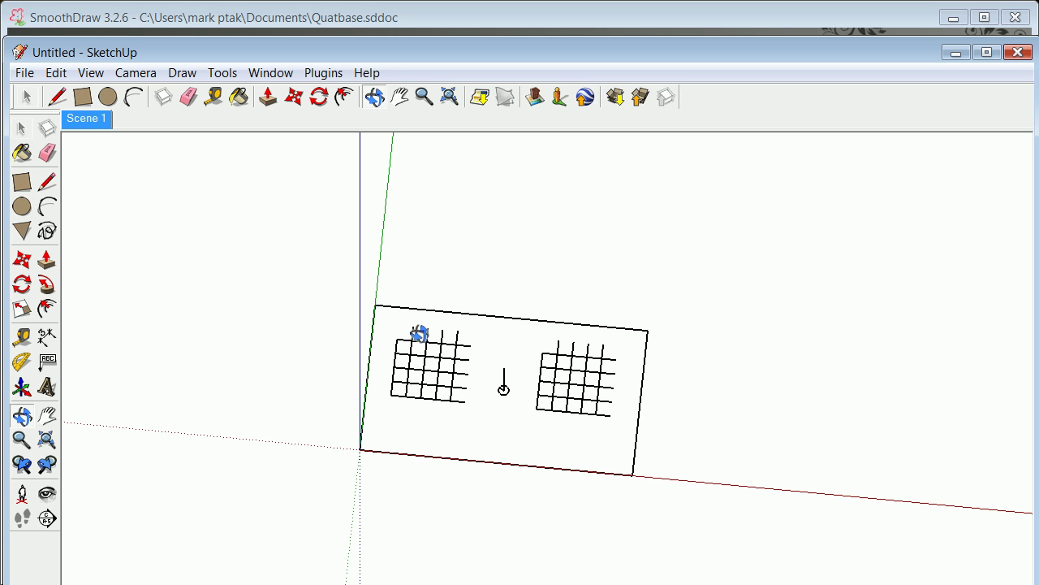
{"action": "left_click", "coordinate": [91, 73]}
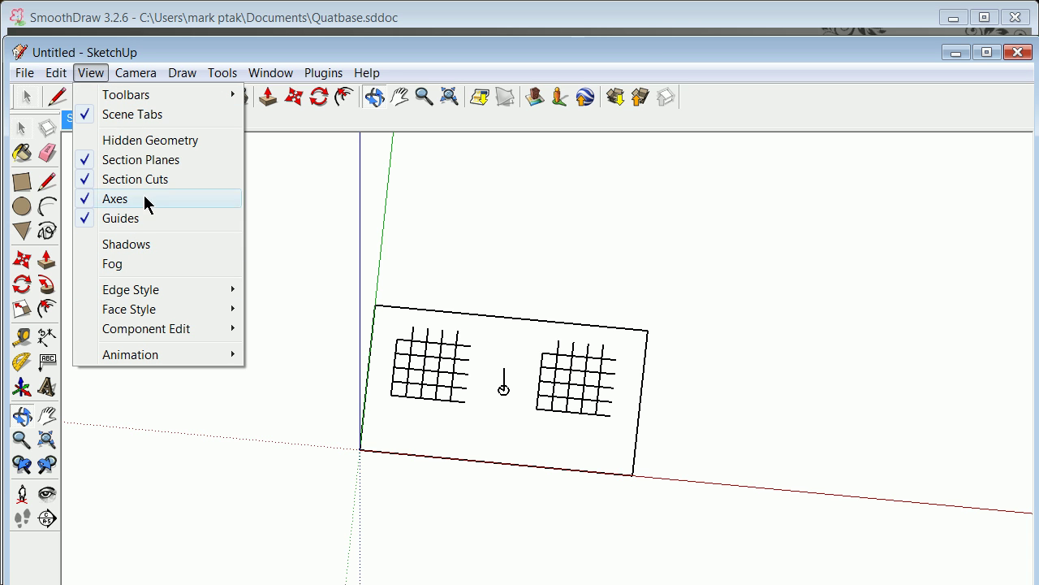
{"action": "left_click", "coordinate": [498, 242]}
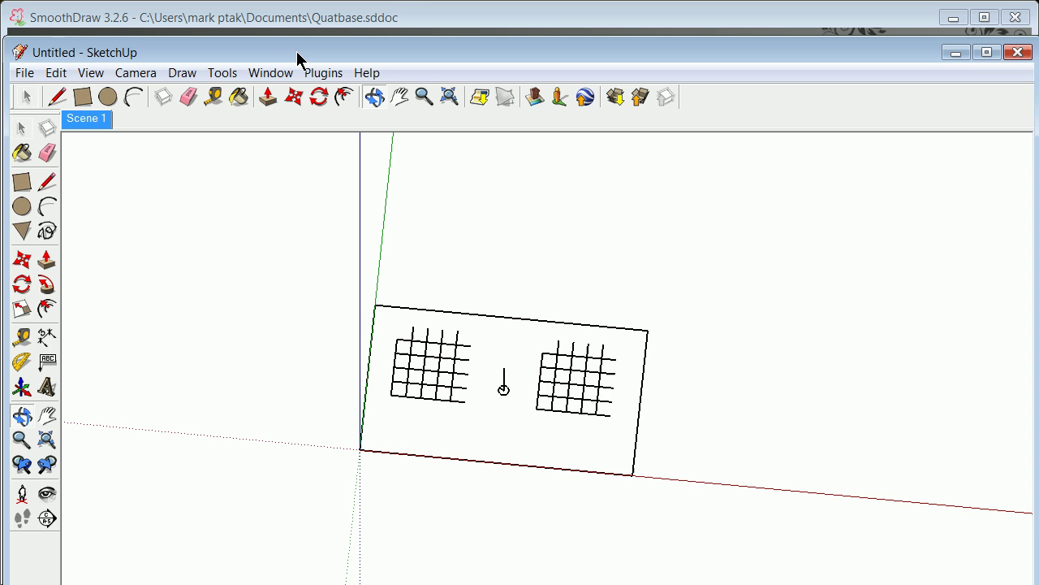
{"action": "left_click", "coordinate": [297, 21]}
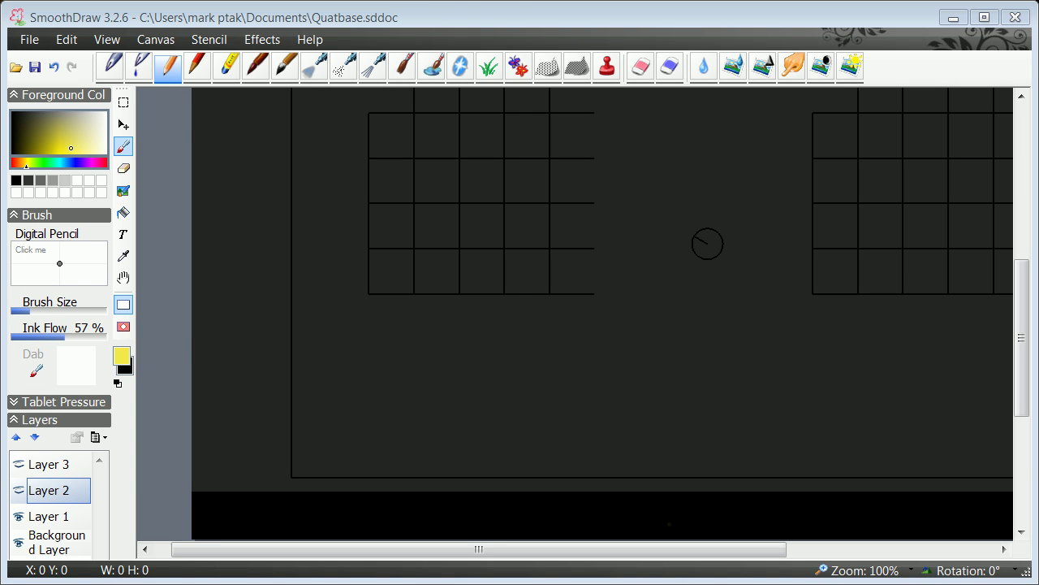
{"action": "key", "text": "alt+Tab"}
{"action": "mouse_move", "coordinate": [348, 231]}
{"action": "left_mouse_down"}
{"action": "mouse_move", "coordinate": [480, 80]}
{"action": "mouse_move", "coordinate": [452, 48]}
{"action": "left_mouse_up"}
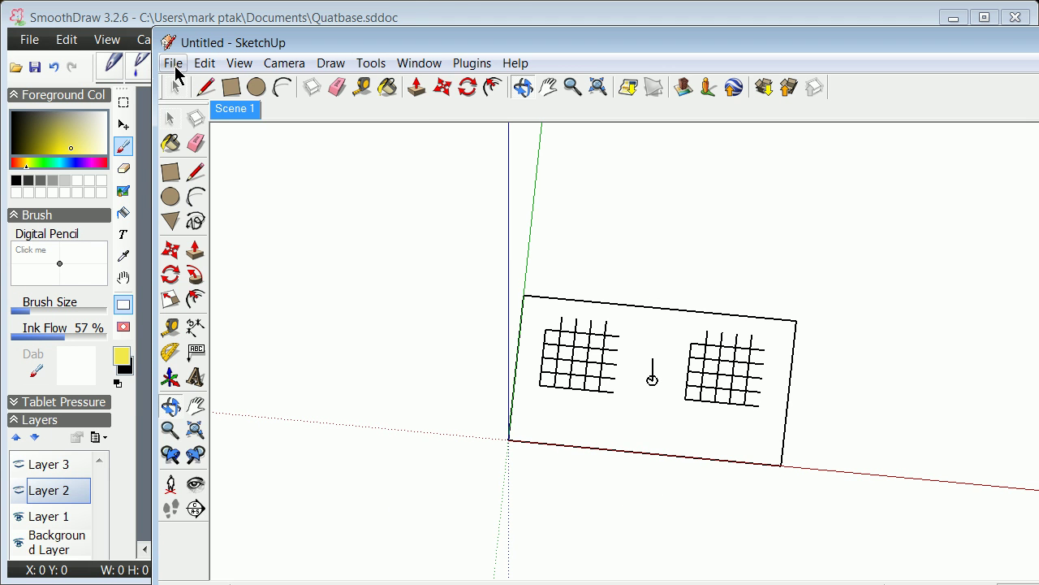
{"action": "left_click", "coordinate": [174, 65]}
{"action": "mouse_move", "coordinate": [242, 364]}
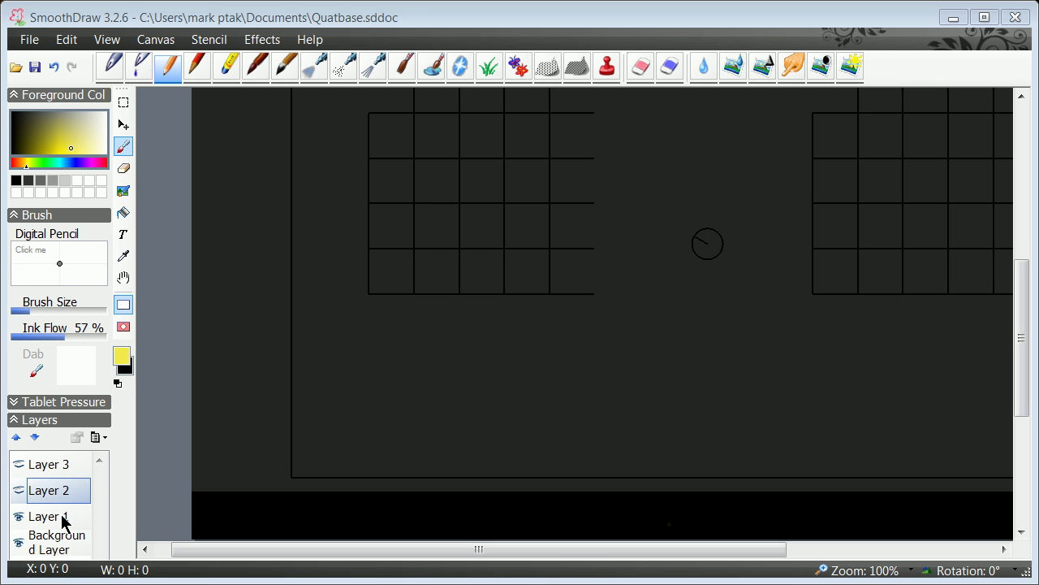
Step: Make Layer 1 active and adjust its opacity in Layer Properties, first 76%, then 67%
{"action": "left_click", "coordinate": [63, 517]}
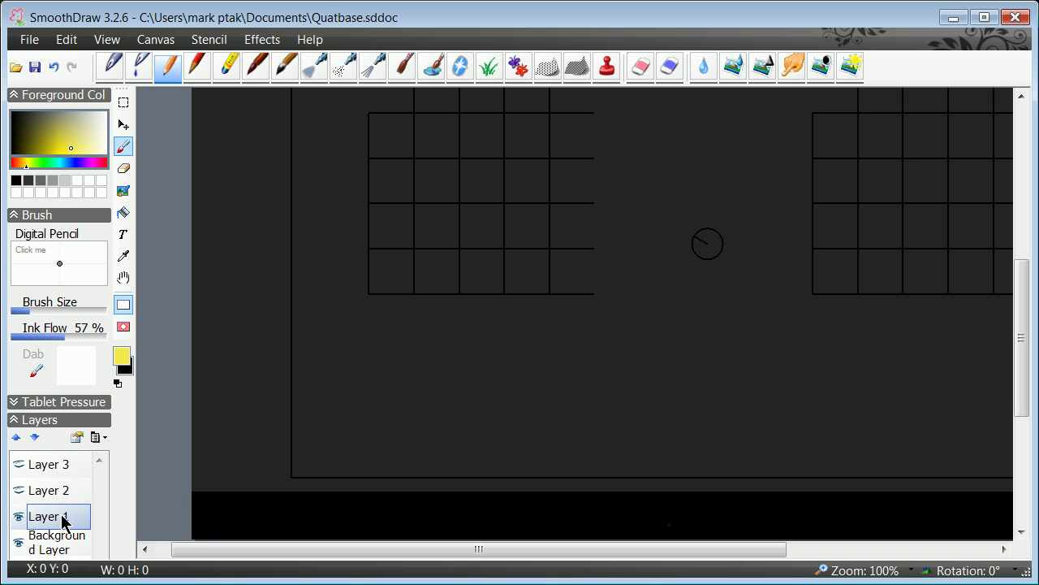
{"action": "left_click", "coordinate": [101, 441]}
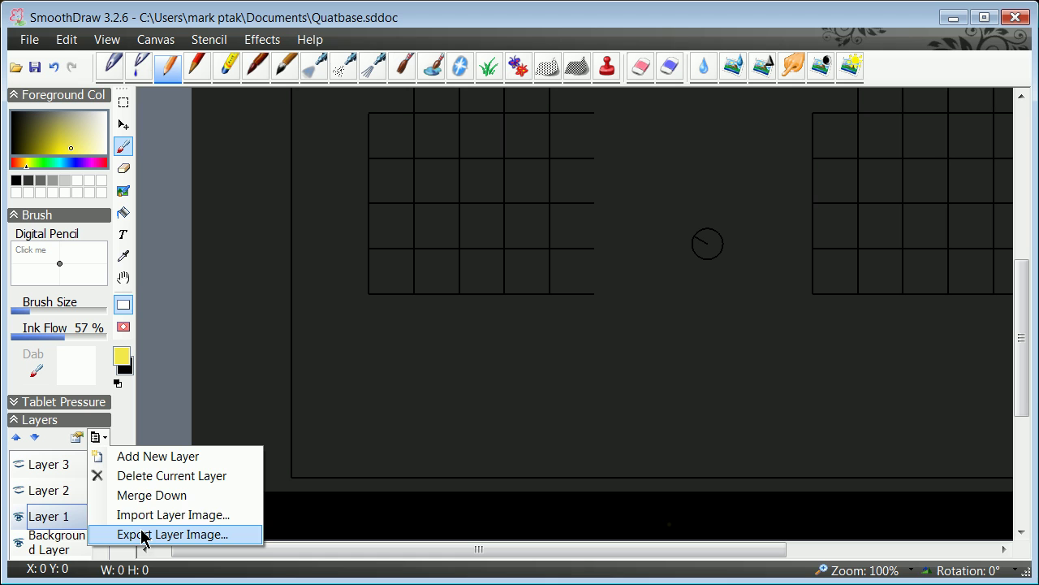
{"action": "left_click", "coordinate": [78, 442]}
{"action": "left_click", "coordinate": [78, 439]}
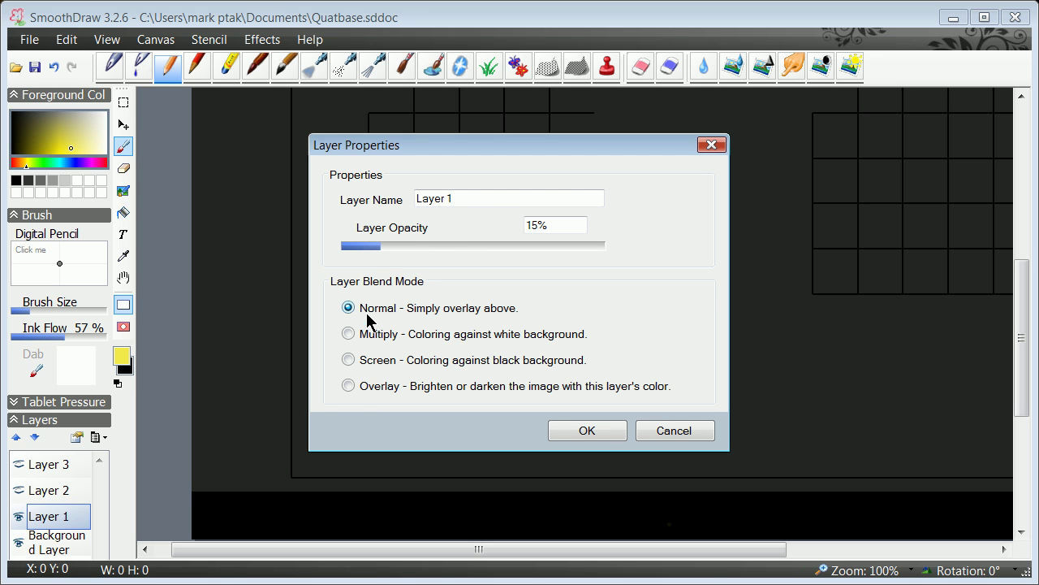
{"action": "left_click_drag", "start_coordinate": [379, 244], "coordinate": [608, 251]}
{"action": "left_click", "coordinate": [585, 431]}
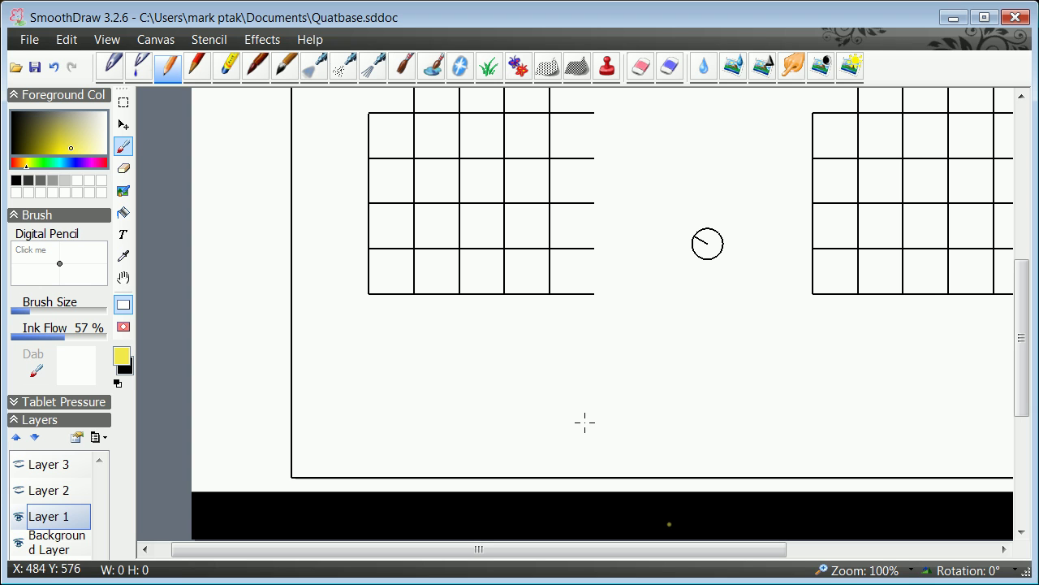
{"action": "left_click", "coordinate": [80, 436]}
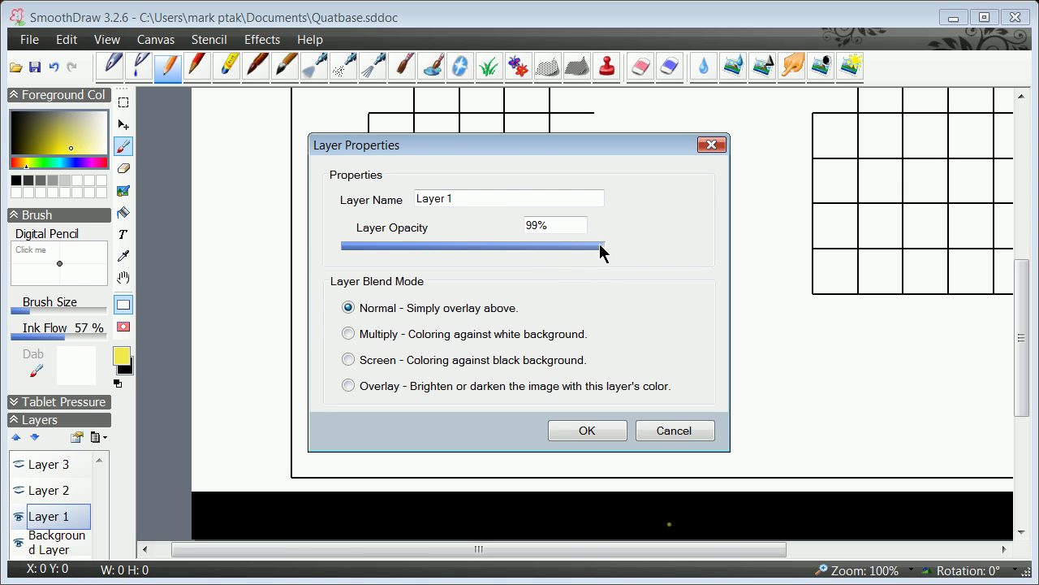
{"action": "left_click_drag", "start_coordinate": [606, 248], "coordinate": [386, 241]}
{"action": "left_click", "coordinate": [587, 431]}
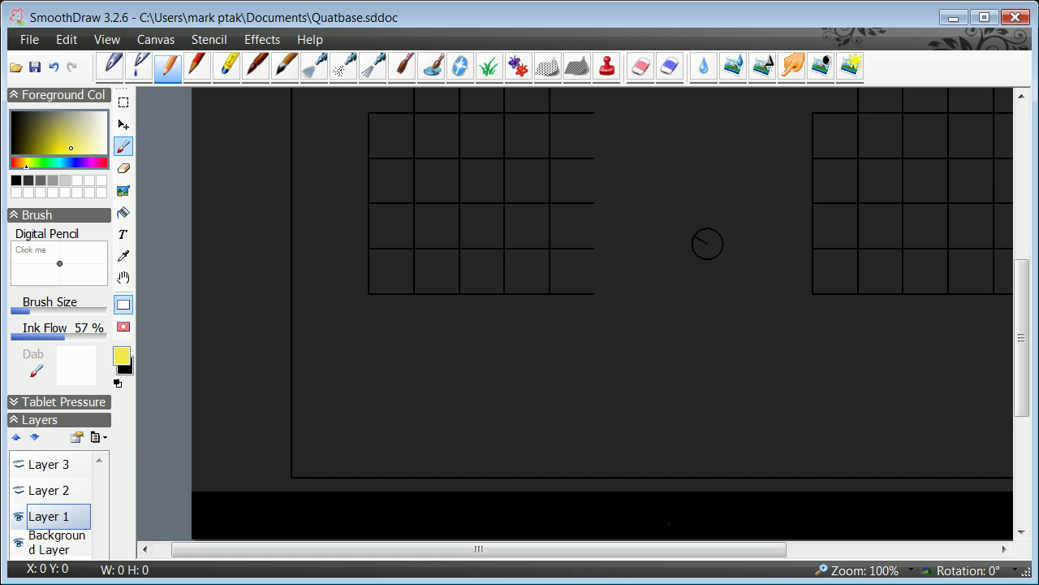
Step: Toggle Layer 1's grid, show the Layer 2 swatches, and eyedrop red, yellow and green
{"action": "double_click", "coordinate": [18, 517]}
{"action": "left_click", "coordinate": [19, 516]}
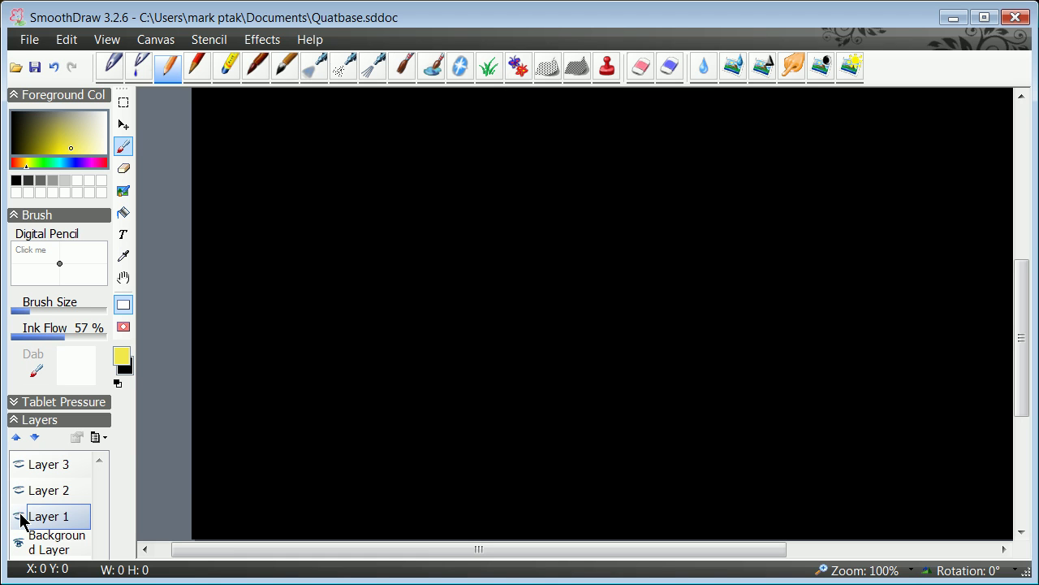
{"action": "left_click", "coordinate": [19, 516]}
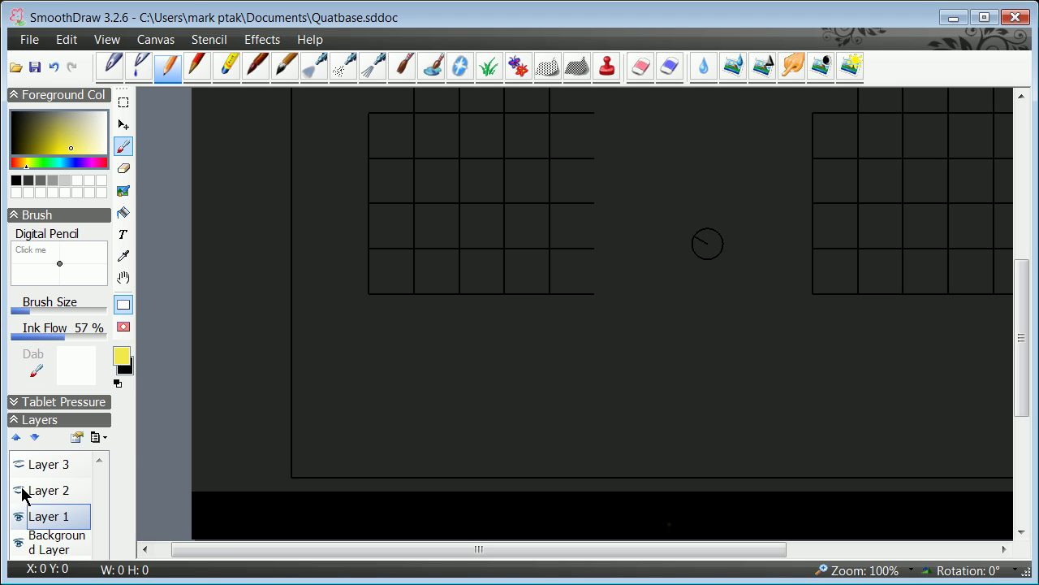
{"action": "left_click", "coordinate": [19, 490]}
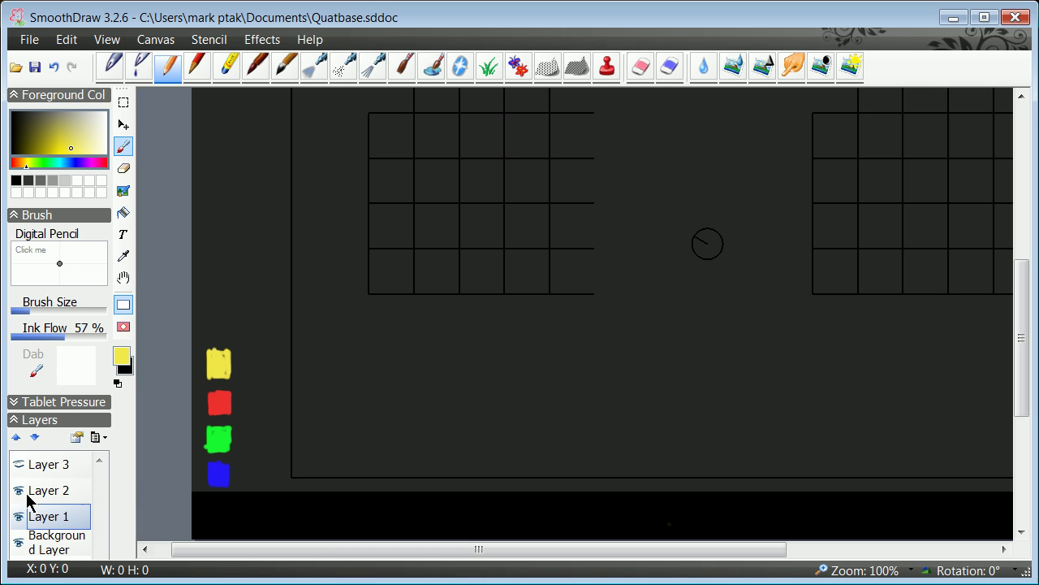
{"action": "left_click", "coordinate": [123, 257]}
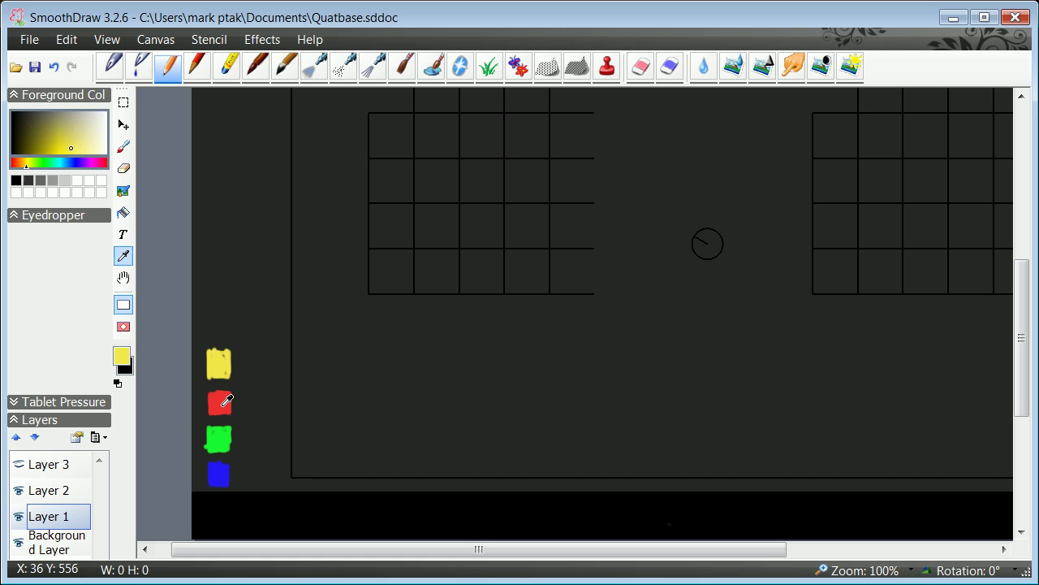
{"action": "left_click", "coordinate": [221, 403]}
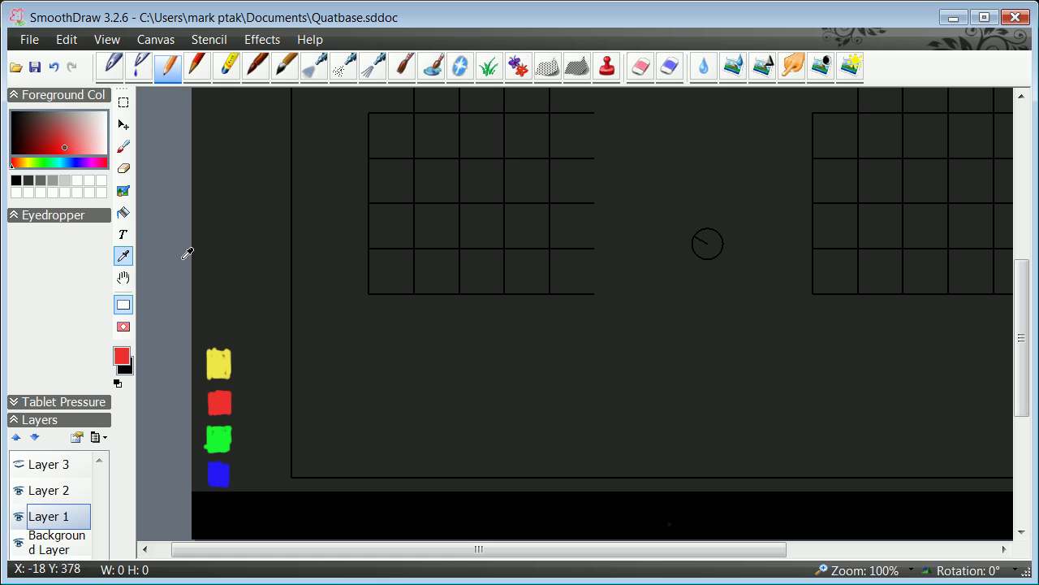
{"action": "left_click", "coordinate": [225, 361]}
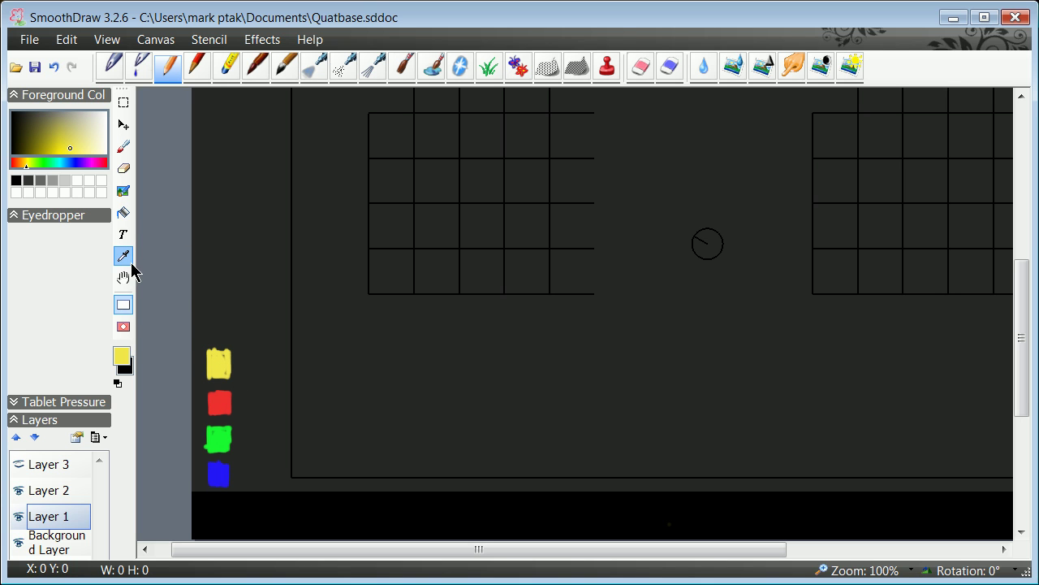
{"action": "left_click", "coordinate": [220, 440]}
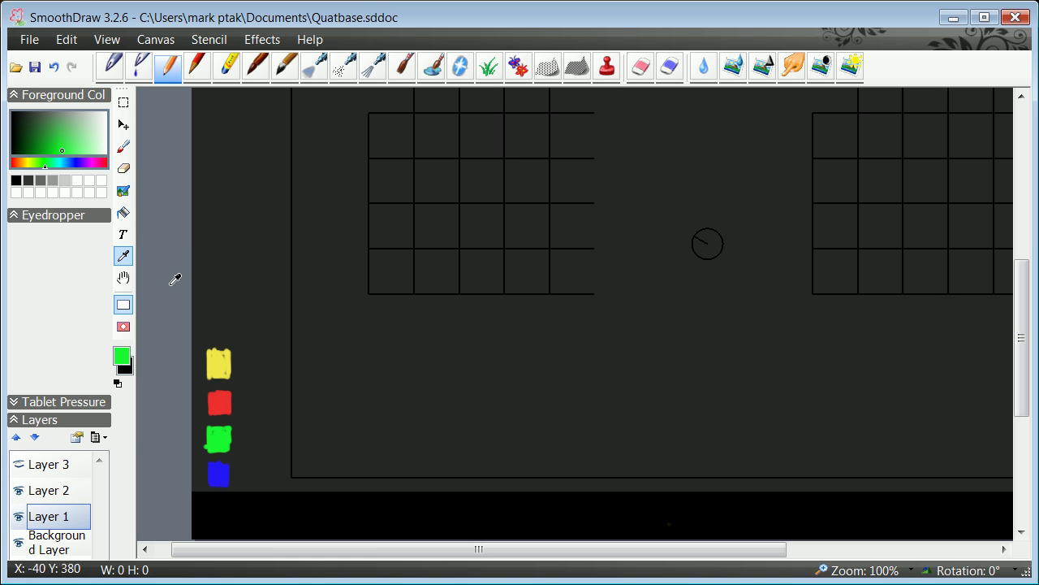
Step: Show Layer 3, make it the active layer, and sample yellow as the drawing colour
{"action": "left_click", "coordinate": [19, 464]}
{"action": "left_click", "coordinate": [49, 468]}
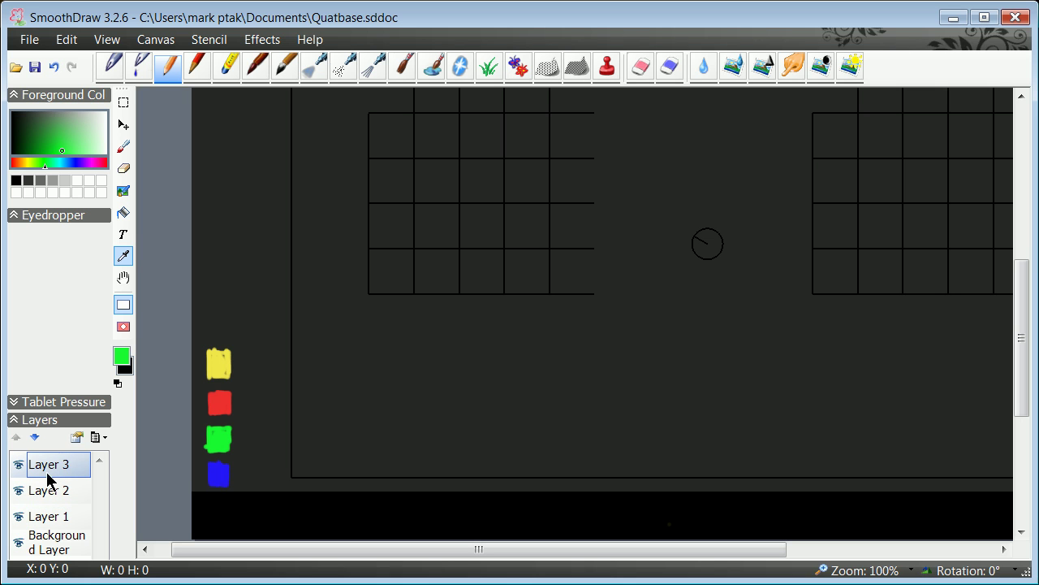
{"action": "left_click", "coordinate": [59, 492]}
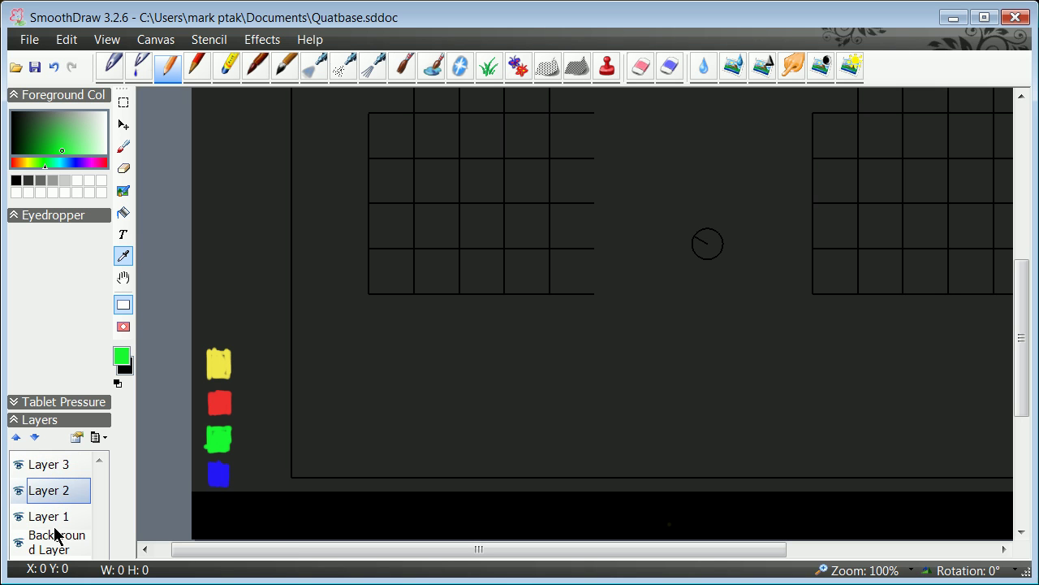
{"action": "left_click", "coordinate": [60, 520]}
{"action": "left_click", "coordinate": [60, 485]}
{"action": "left_click", "coordinate": [65, 464]}
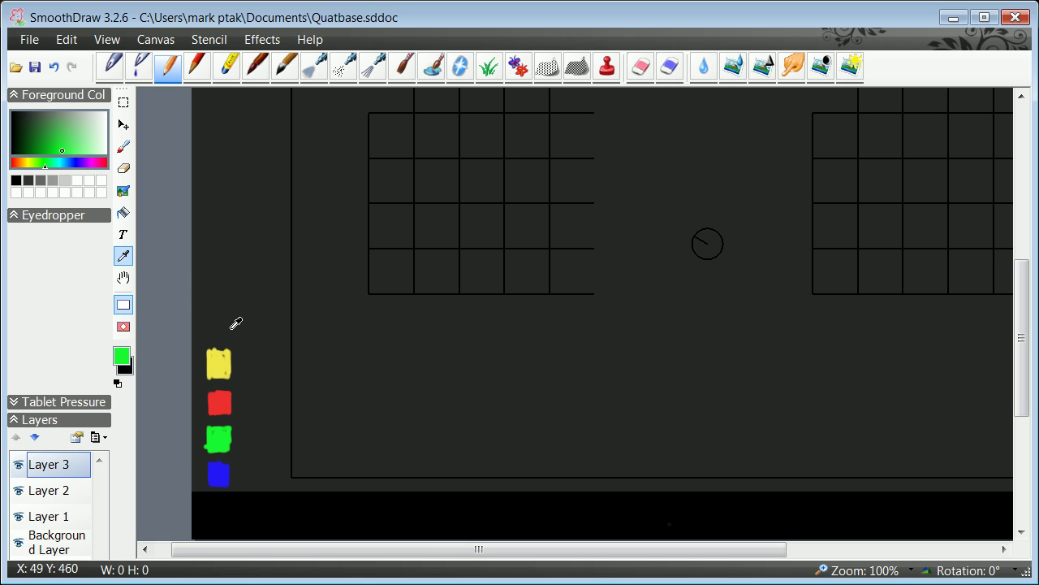
{"action": "left_click", "coordinate": [223, 369]}
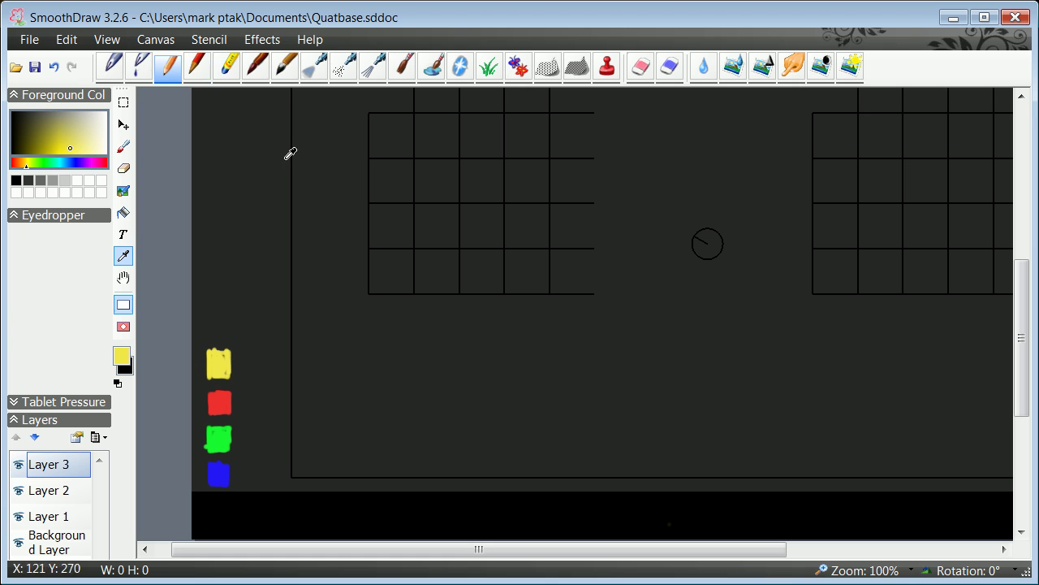
Step: Write yellow digits 5, 3, 6 and 7 across the left grid's top row with the 2B Pencil
{"action": "left_click", "coordinate": [196, 66]}
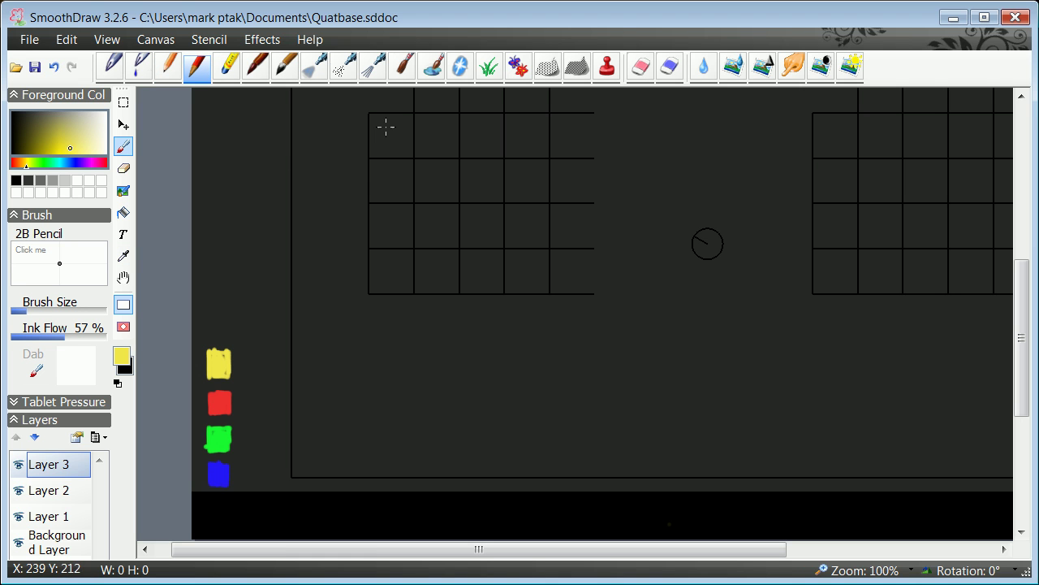
{"action": "mouse_move", "coordinate": [389, 124]}
{"action": "left_mouse_down"}
{"action": "mouse_move", "coordinate": [386, 153]}
{"action": "mouse_move", "coordinate": [410, 119]}
{"action": "mouse_move", "coordinate": [449, 139]}
{"action": "mouse_move", "coordinate": [438, 148]}
{"action": "left_mouse_up"}
{"action": "mouse_move", "coordinate": [493, 125]}
{"action": "left_mouse_down"}
{"action": "mouse_move", "coordinate": [527, 128]}
{"action": "mouse_move", "coordinate": [533, 153]}
{"action": "left_mouse_up"}
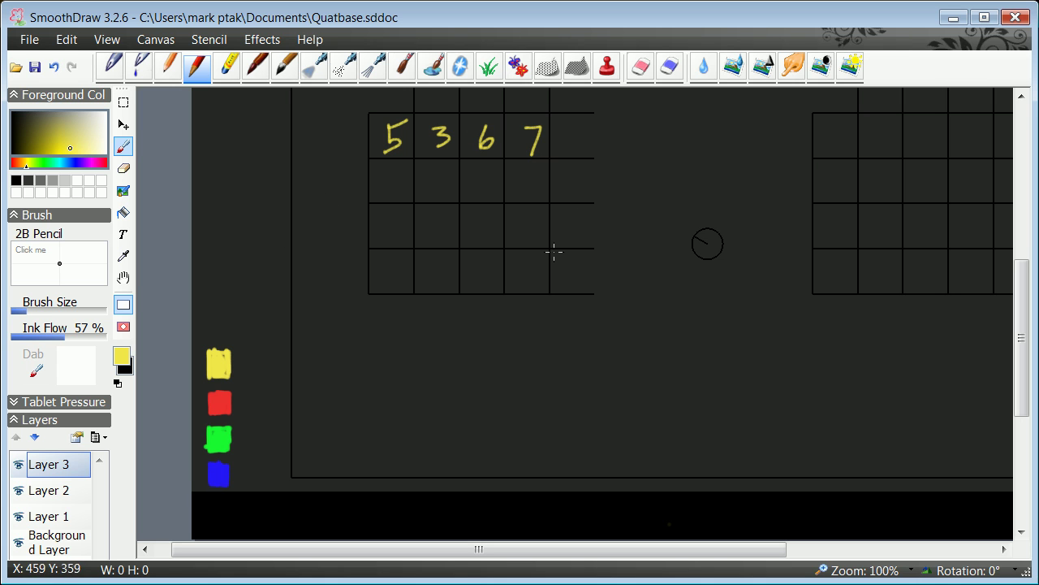
Step: Toggle Layer 1's grid visibility repeatedly to check the digits, leaving it visible
{"action": "left_click", "coordinate": [23, 517]}
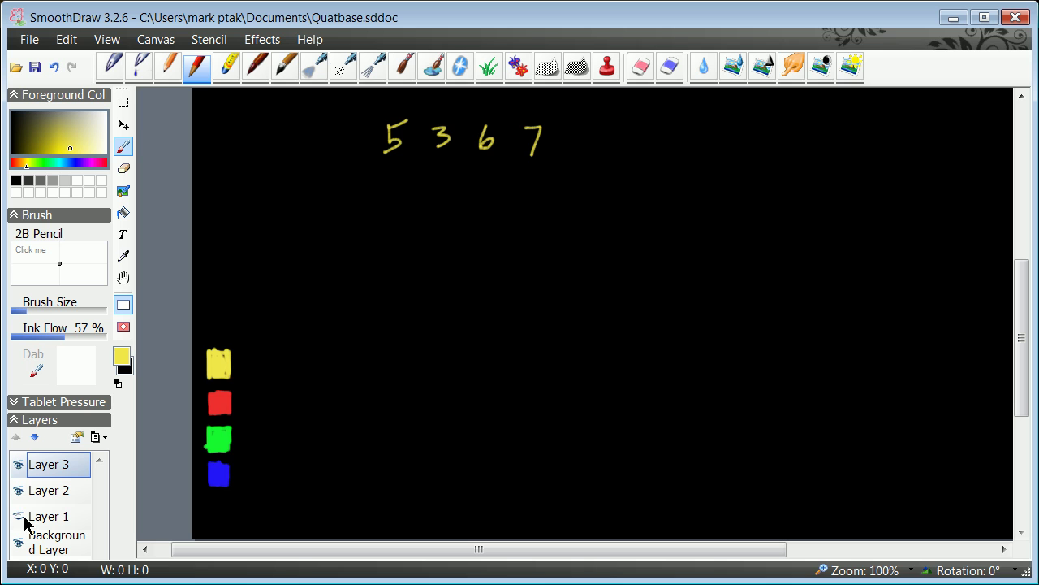
{"action": "left_click", "coordinate": [24, 520]}
{"action": "left_click", "coordinate": [25, 522]}
{"action": "left_click", "coordinate": [26, 521]}
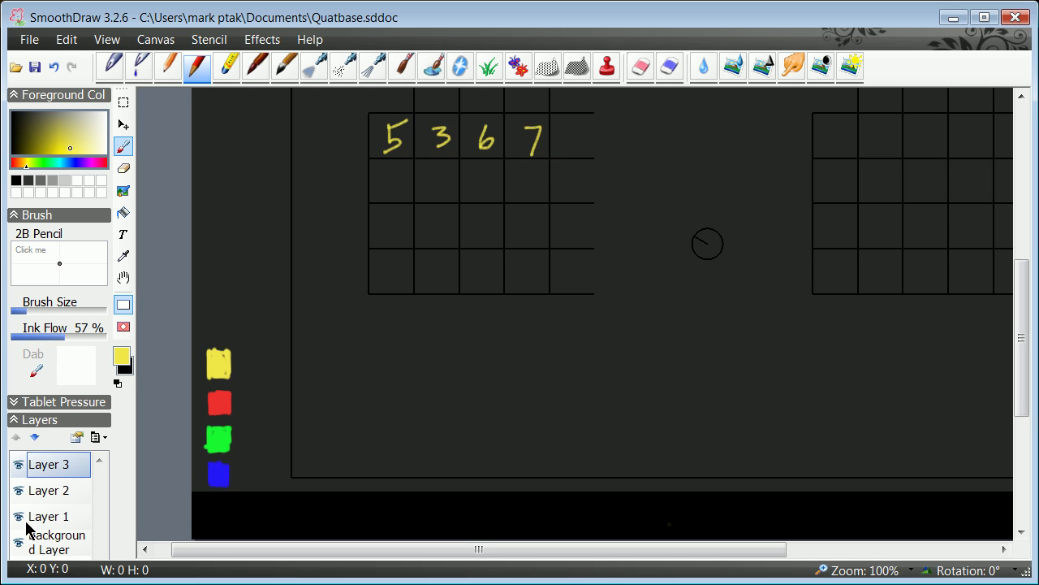
{"action": "left_click", "coordinate": [26, 523]}
{"action": "left_click", "coordinate": [21, 518]}
{"action": "left_click", "coordinate": [20, 518]}
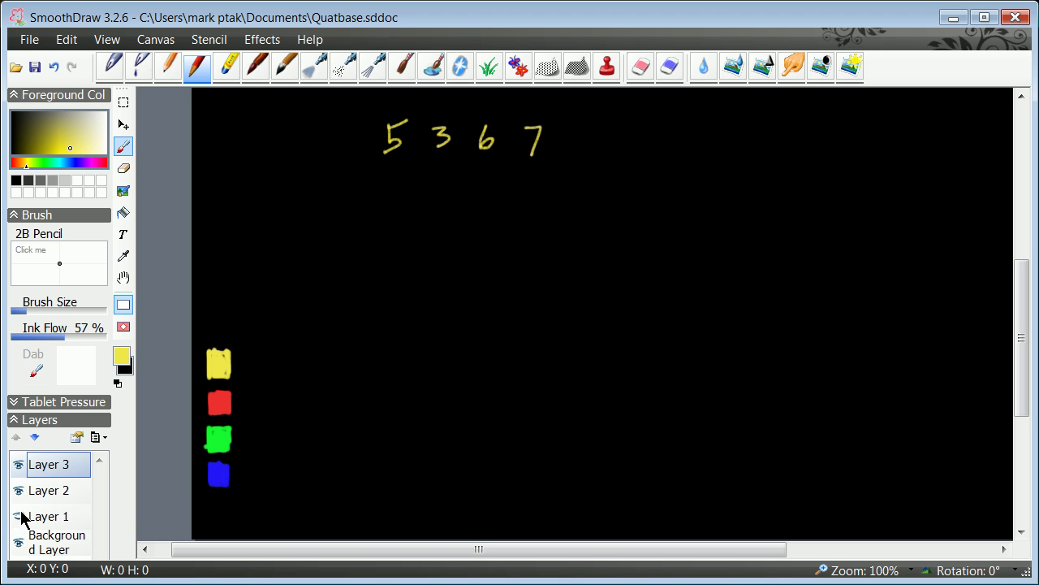
{"action": "left_click", "coordinate": [20, 518]}
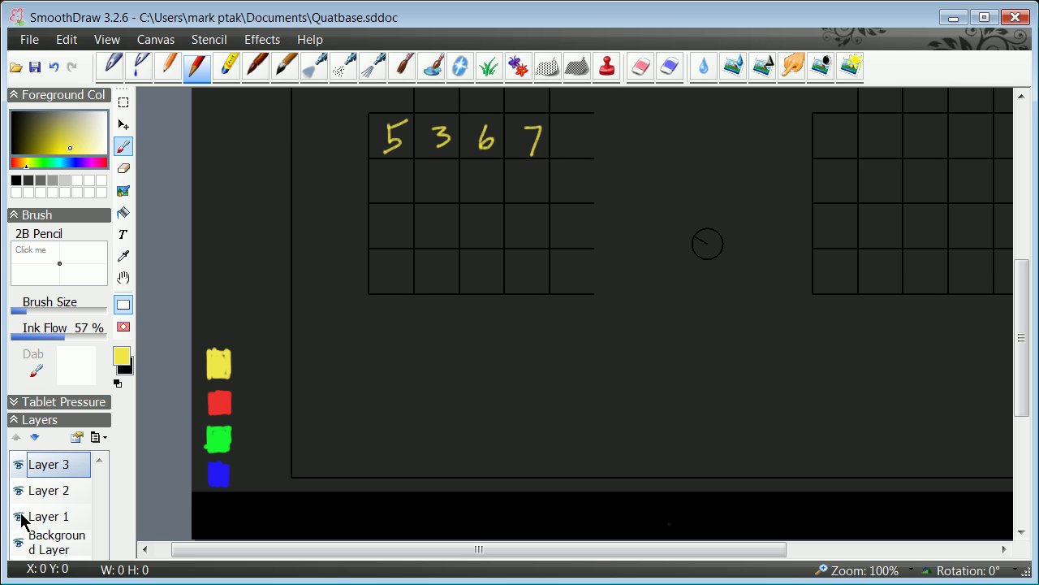
{"action": "left_click", "coordinate": [77, 437]}
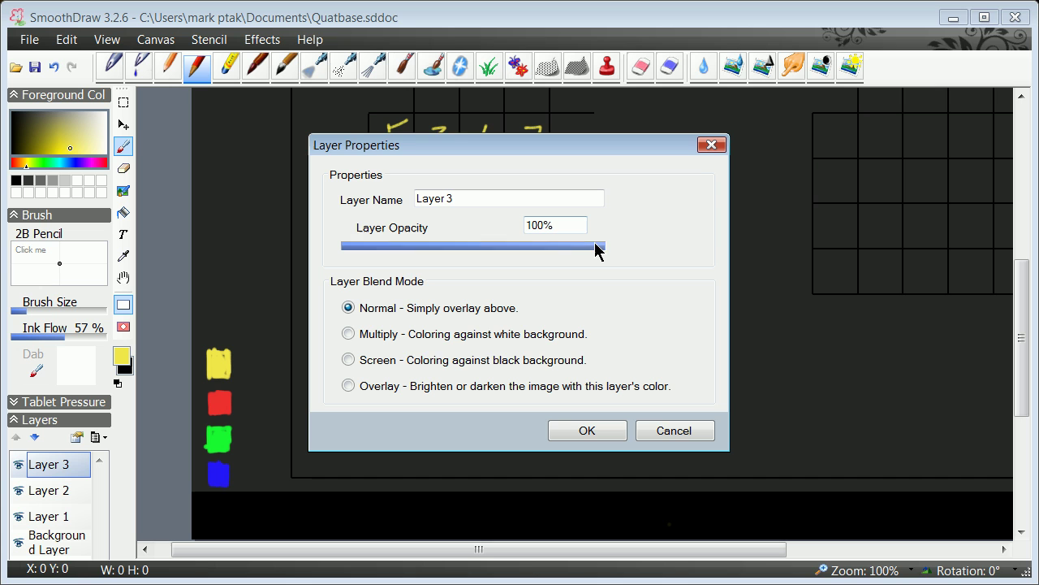
{"action": "left_click", "coordinate": [673, 430]}
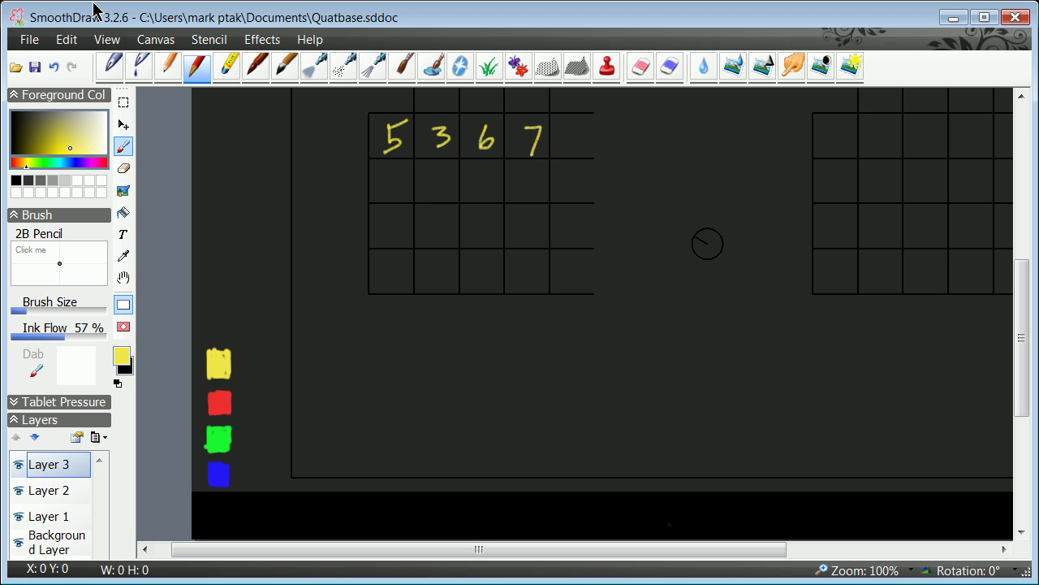
Step: Hide the yellow digits on Layer 3 and add a new Layer 4
{"action": "left_click", "coordinate": [18, 464]}
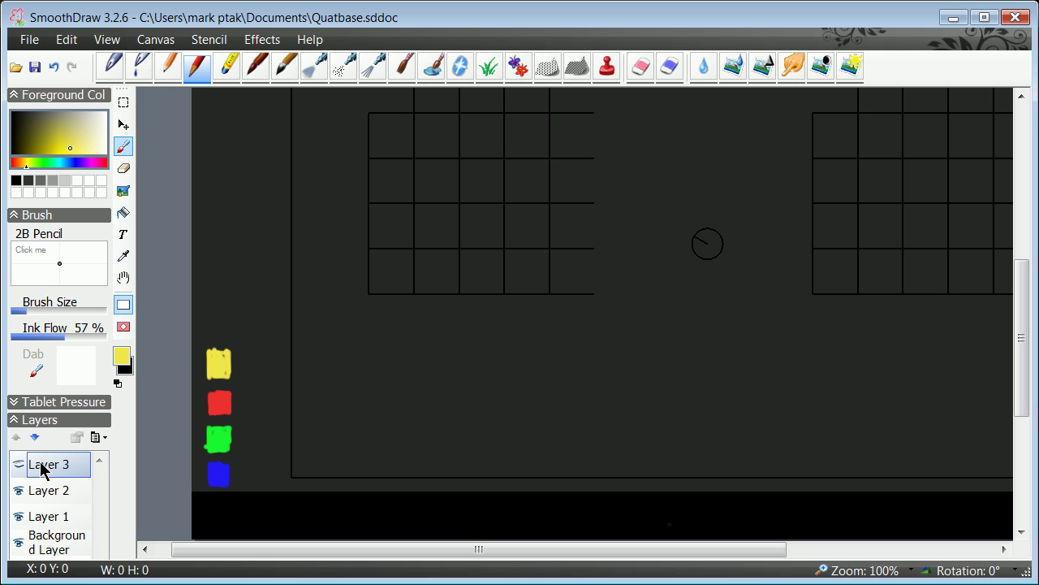
{"action": "left_click", "coordinate": [97, 437]}
{"action": "left_click", "coordinate": [109, 467]}
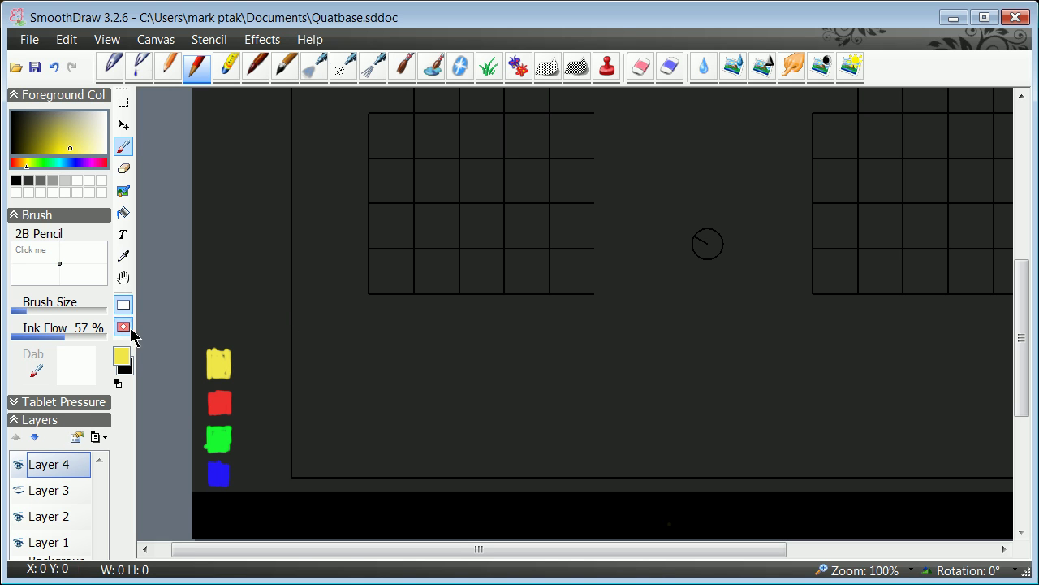
Step: Sample red and write 5, 7, 9, 6 in the second grid row, plus an arrow
{"action": "left_click", "coordinate": [123, 256]}
{"action": "left_click", "coordinate": [218, 393]}
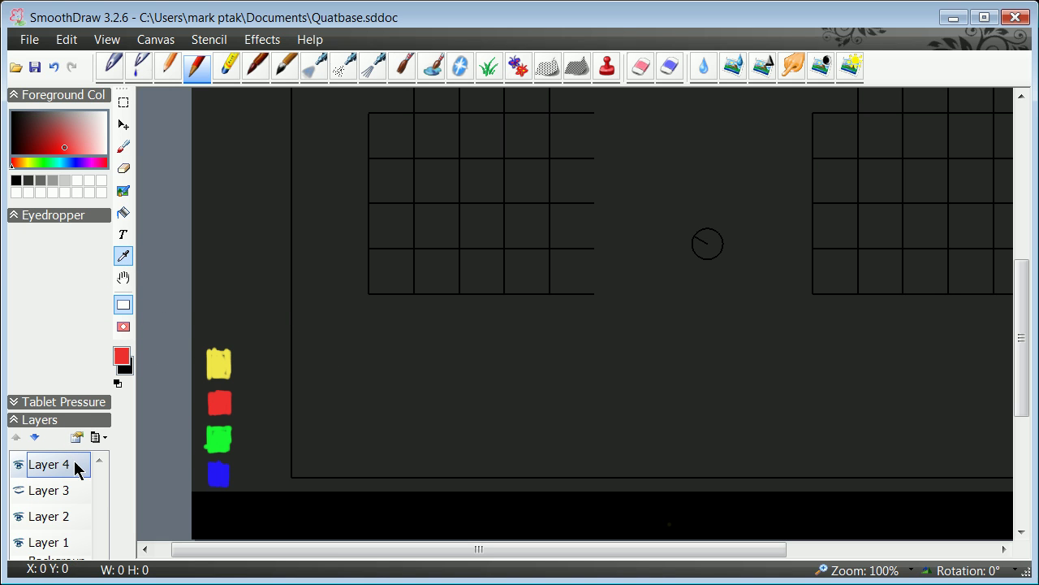
{"action": "left_click", "coordinate": [193, 71]}
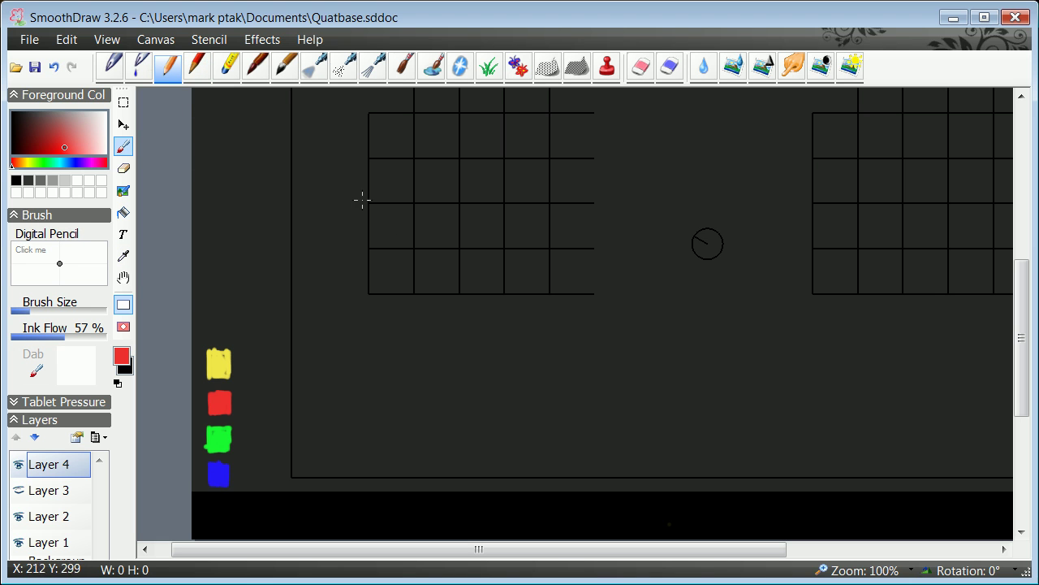
{"action": "mouse_move", "coordinate": [388, 172]}
{"action": "left_mouse_down"}
{"action": "mouse_move", "coordinate": [382, 192]}
{"action": "mouse_move", "coordinate": [440, 198]}
{"action": "left_mouse_up"}
{"action": "left_click_drag", "start_coordinate": [495, 172], "coordinate": [488, 198]}
{"action": "mouse_move", "coordinate": [540, 167]}
{"action": "left_mouse_down"}
{"action": "mouse_move", "coordinate": [533, 198]}
{"action": "mouse_move", "coordinate": [518, 183]}
{"action": "left_mouse_up"}
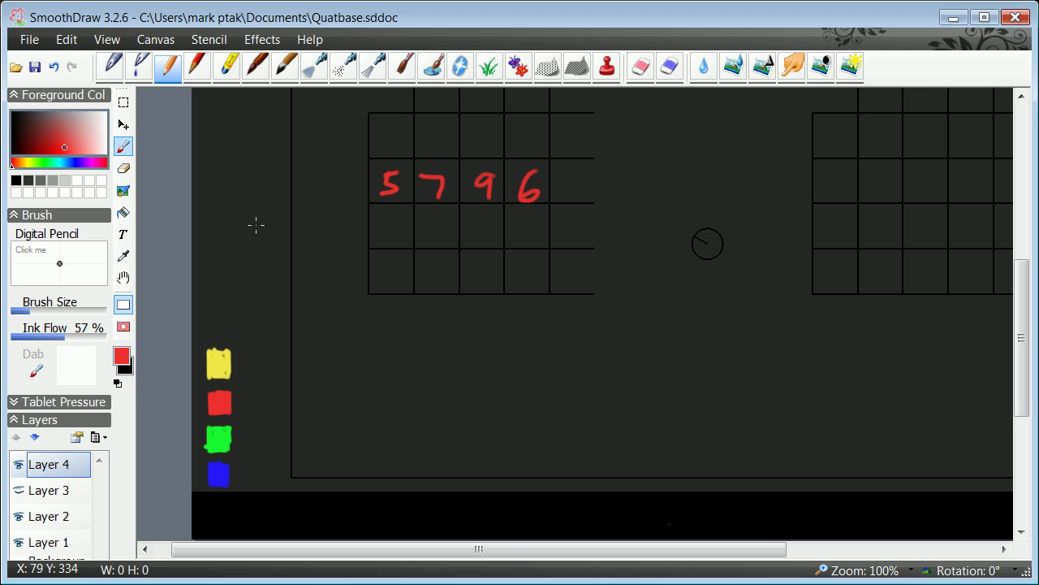
{"action": "mouse_move", "coordinate": [259, 214]}
{"action": "left_mouse_down"}
{"action": "mouse_move", "coordinate": [220, 259]}
{"action": "mouse_move", "coordinate": [232, 259]}
{"action": "mouse_move", "coordinate": [235, 235]}
{"action": "left_mouse_up"}
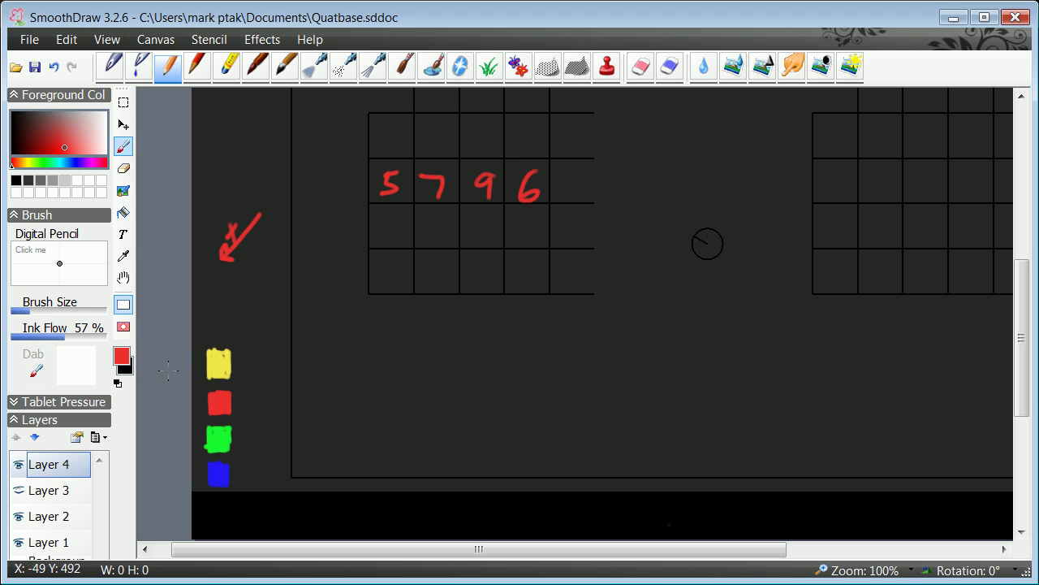
Step: Sample green and draw the labelled y-axis arrow from the origin
{"action": "left_click", "coordinate": [124, 256]}
{"action": "left_click", "coordinate": [226, 437]}
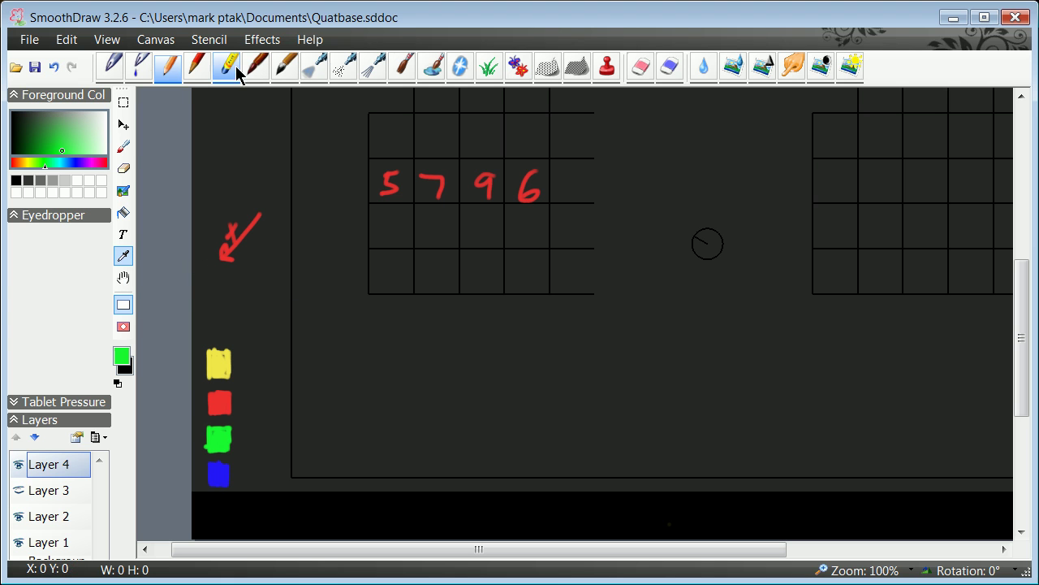
{"action": "left_click", "coordinate": [180, 71]}
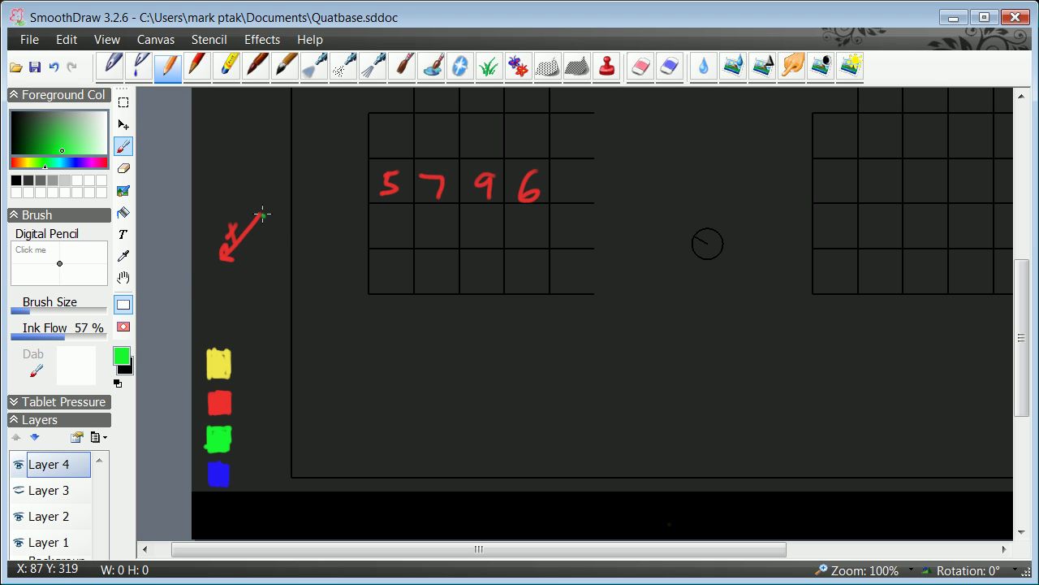
{"action": "mouse_move", "coordinate": [262, 213]}
{"action": "left_mouse_down"}
{"action": "mouse_move", "coordinate": [325, 233]}
{"action": "mouse_move", "coordinate": [313, 254]}
{"action": "left_mouse_up"}
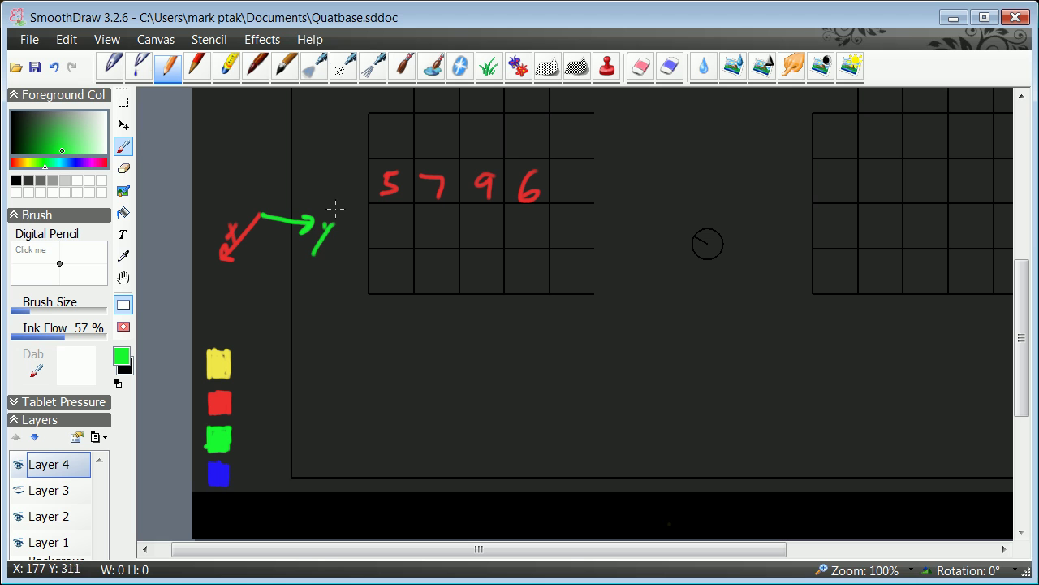
Step: Sample blue and draw the z-axis line upward with the Digital Pencil
{"action": "left_click", "coordinate": [123, 256]}
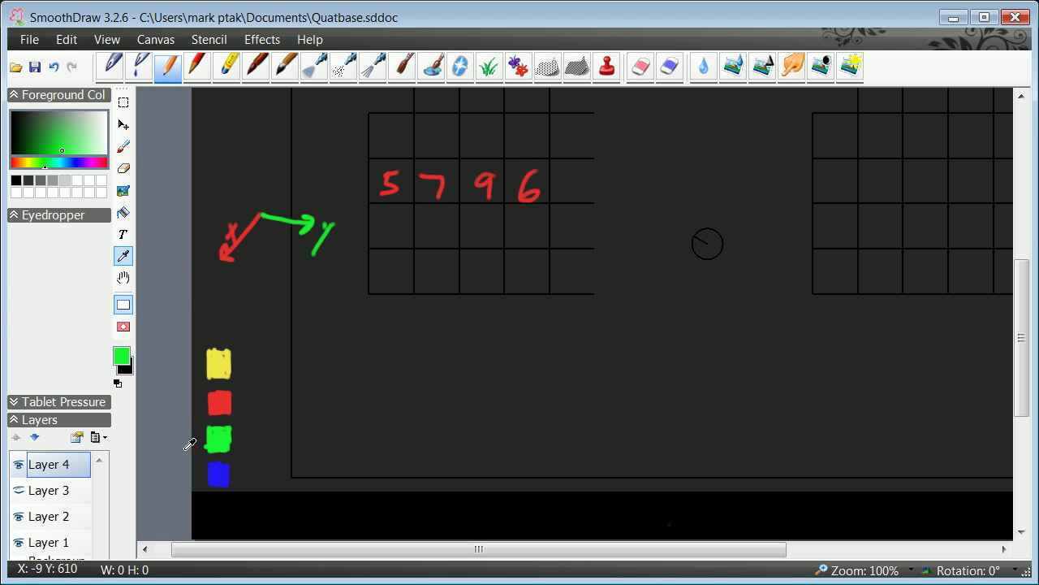
{"action": "left_click", "coordinate": [220, 470]}
{"action": "left_click", "coordinate": [198, 67]}
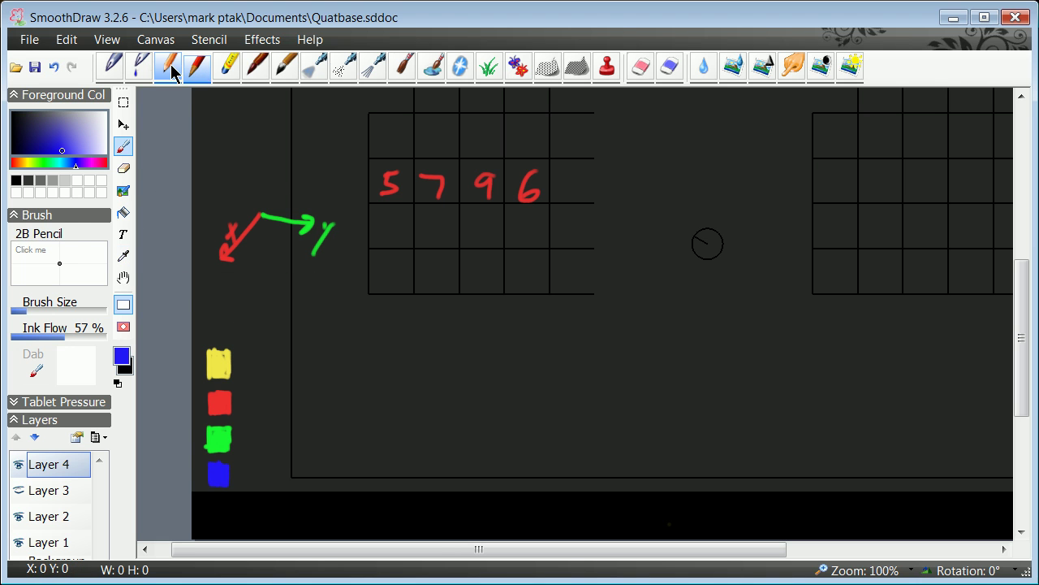
{"action": "left_click", "coordinate": [167, 67]}
{"action": "mouse_move", "coordinate": [259, 208]}
{"action": "left_mouse_down"}
{"action": "mouse_move", "coordinate": [260, 135]}
{"action": "mouse_move", "coordinate": [237, 126]}
{"action": "left_mouse_up"}
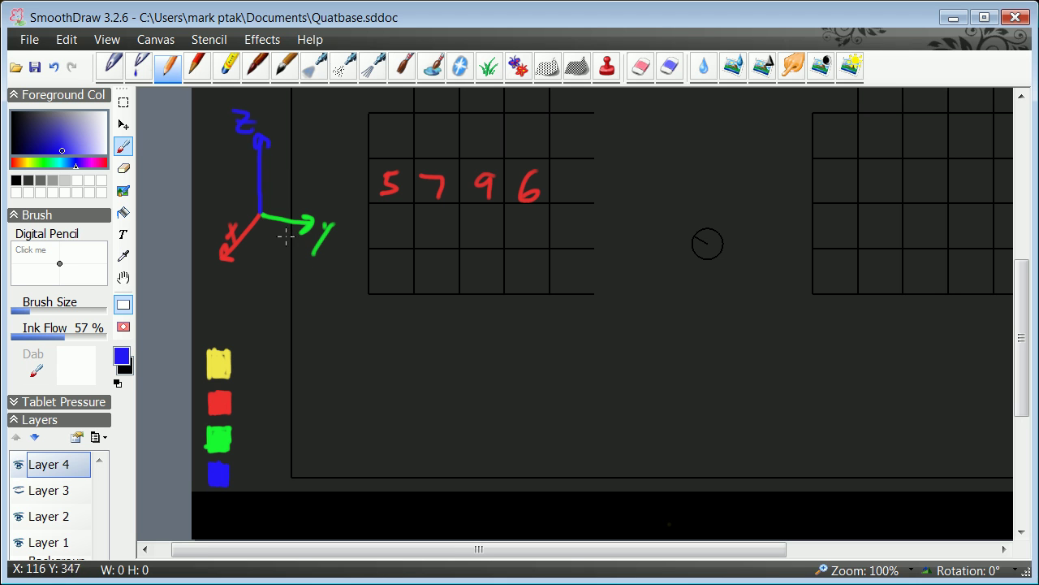
Step: Toggle each of the four layers' eye icons to inspect them, leaving all visible
{"action": "left_click", "coordinate": [20, 465]}
{"action": "left_click", "coordinate": [19, 464]}
{"action": "left_click", "coordinate": [20, 464]}
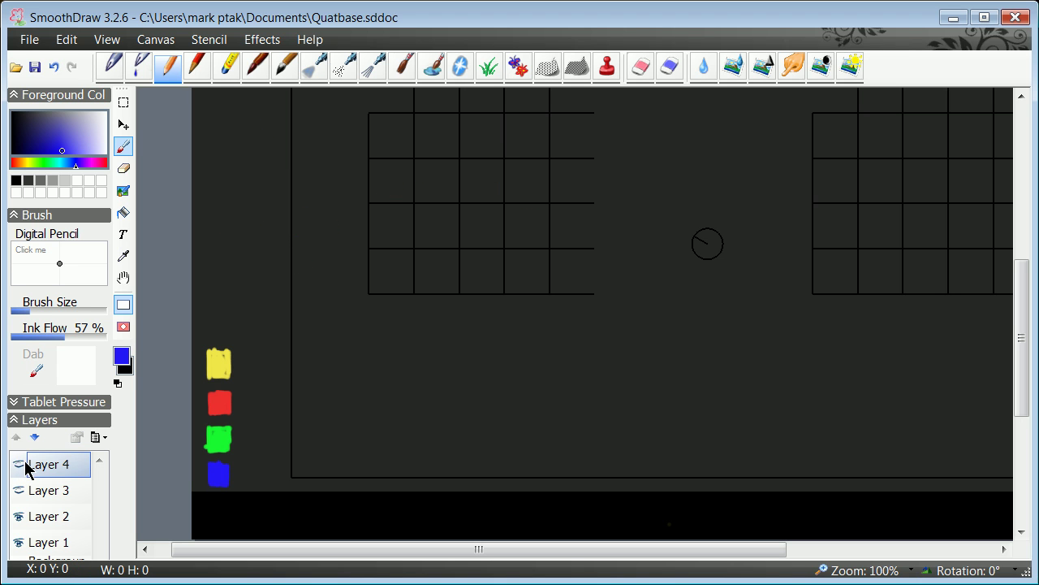
{"action": "left_click", "coordinate": [22, 464]}
{"action": "left_click", "coordinate": [19, 490]}
{"action": "left_click", "coordinate": [20, 491]}
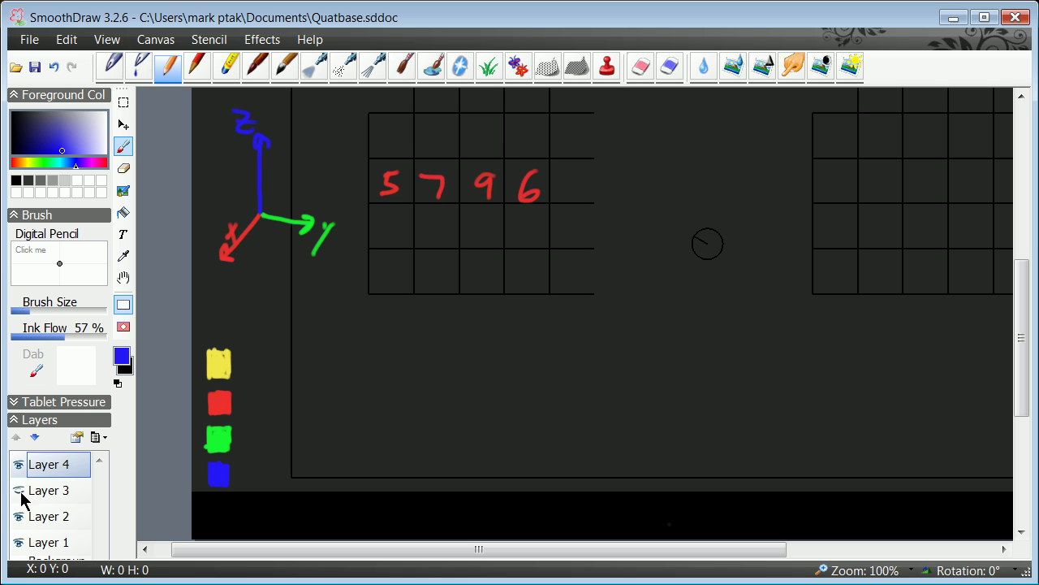
{"action": "left_click", "coordinate": [21, 491]}
{"action": "left_click", "coordinate": [21, 491]}
{"action": "left_click", "coordinate": [20, 491]}
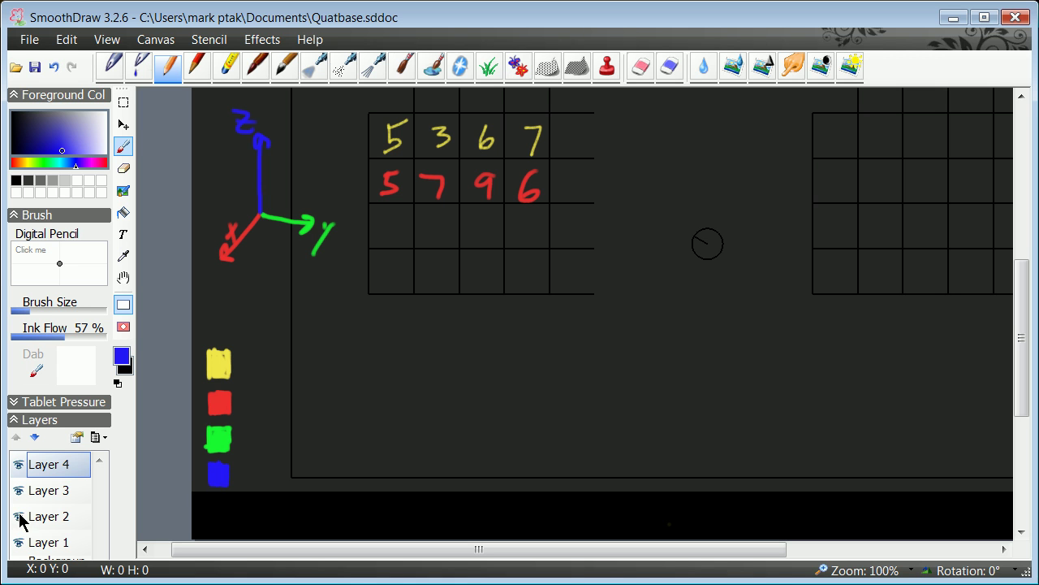
{"action": "left_click", "coordinate": [18, 516]}
{"action": "left_click", "coordinate": [18, 516]}
{"action": "left_click", "coordinate": [19, 516]}
{"action": "left_click", "coordinate": [17, 543]}
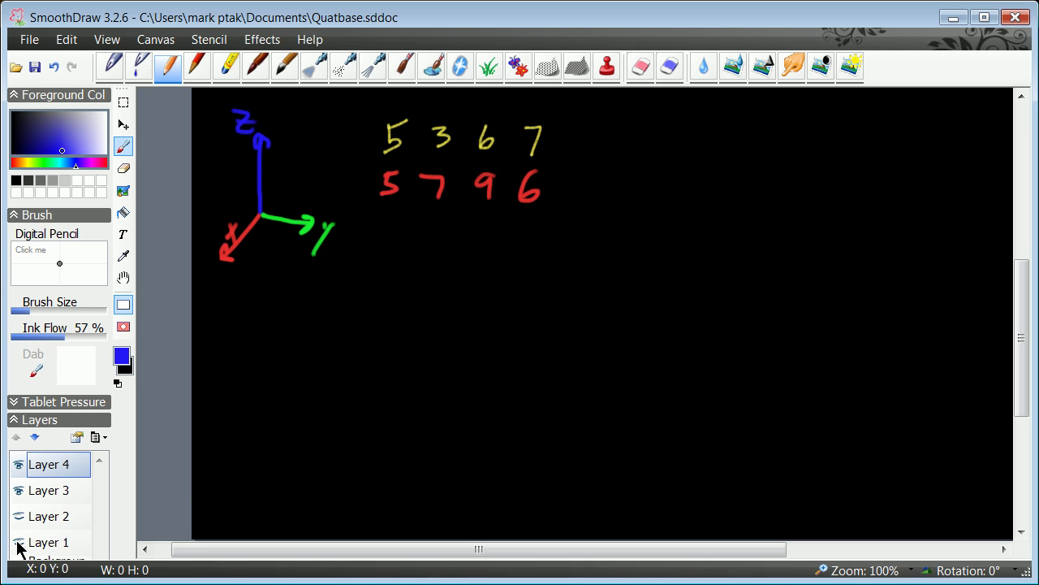
{"action": "left_click", "coordinate": [18, 542]}
{"action": "left_click", "coordinate": [18, 517]}
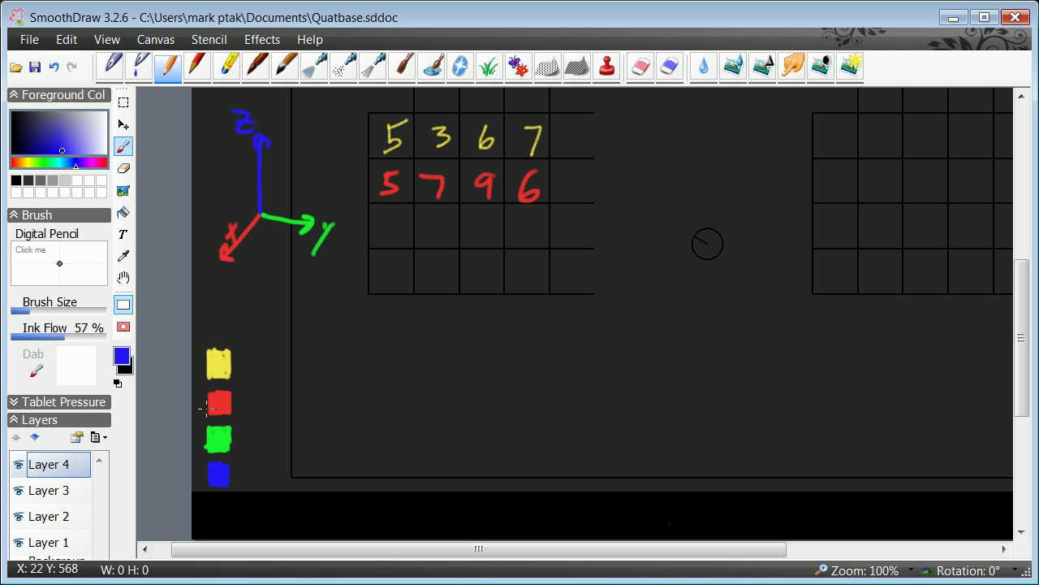
Step: Open and close the Layers options menu without choosing anything
{"action": "left_click", "coordinate": [98, 445]}
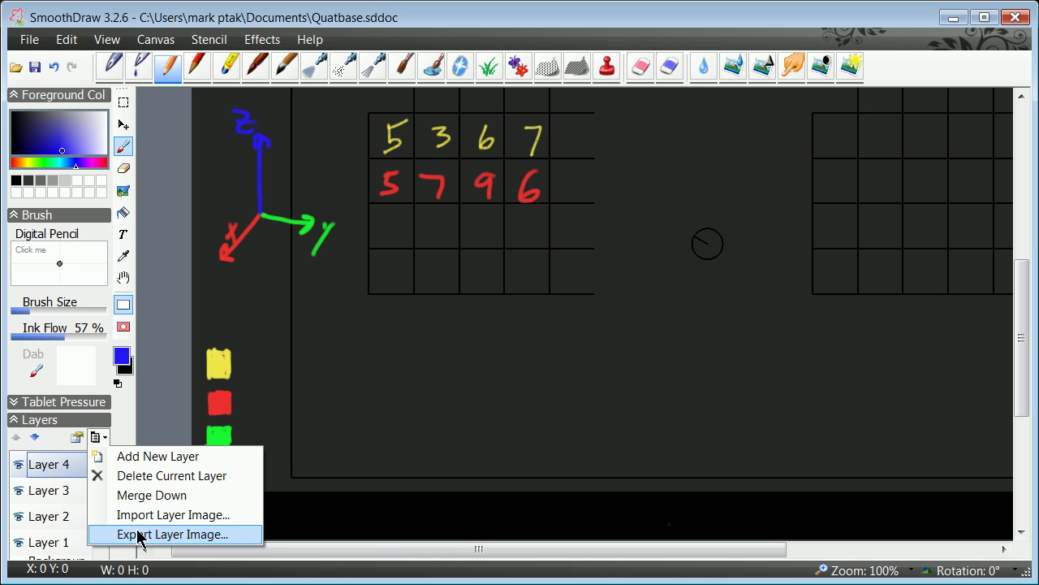
{"action": "left_click", "coordinate": [95, 437]}
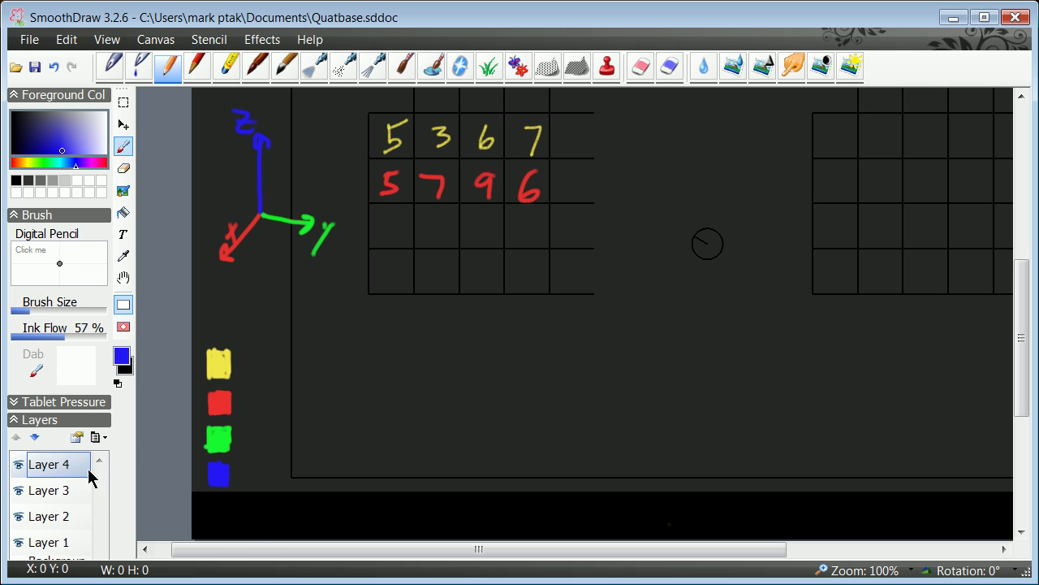
{"action": "left_click", "coordinate": [97, 437]}
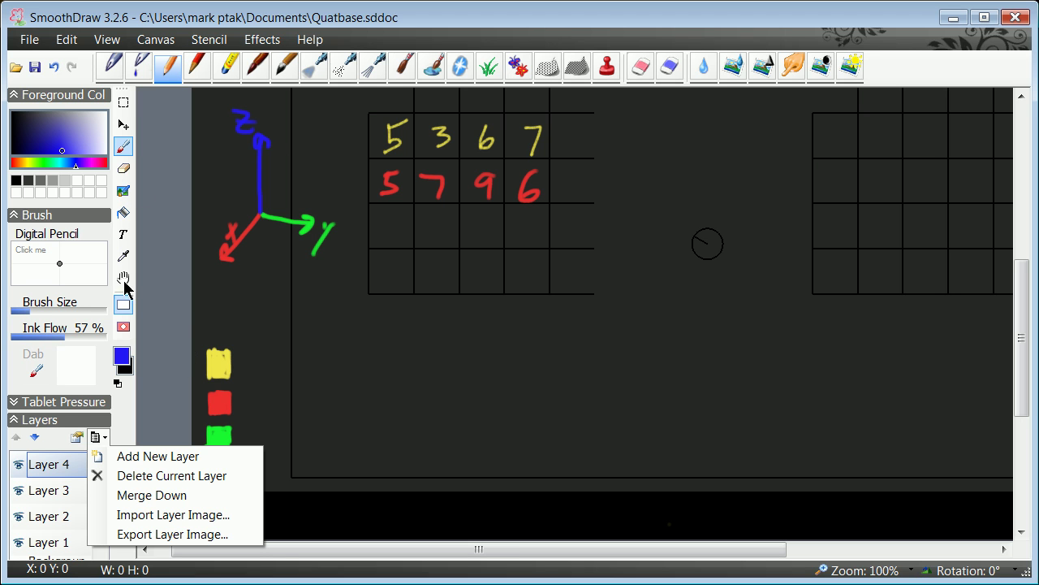
{"action": "left_click", "coordinate": [96, 437]}
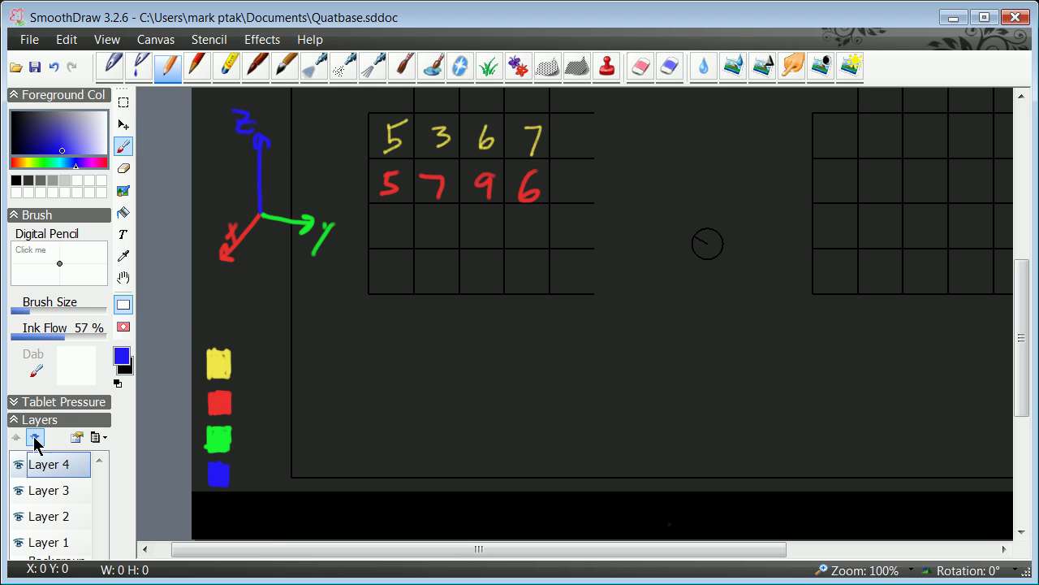
Step: Add a new Layer 5 and set up a blue pencil for handwriting
{"action": "left_click", "coordinate": [101, 439]}
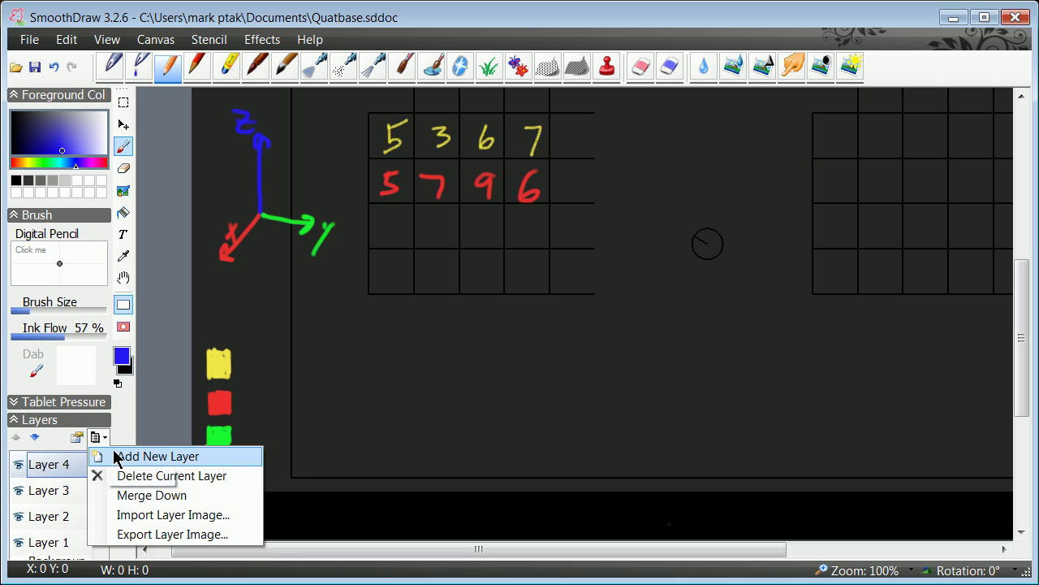
{"action": "left_click", "coordinate": [117, 454]}
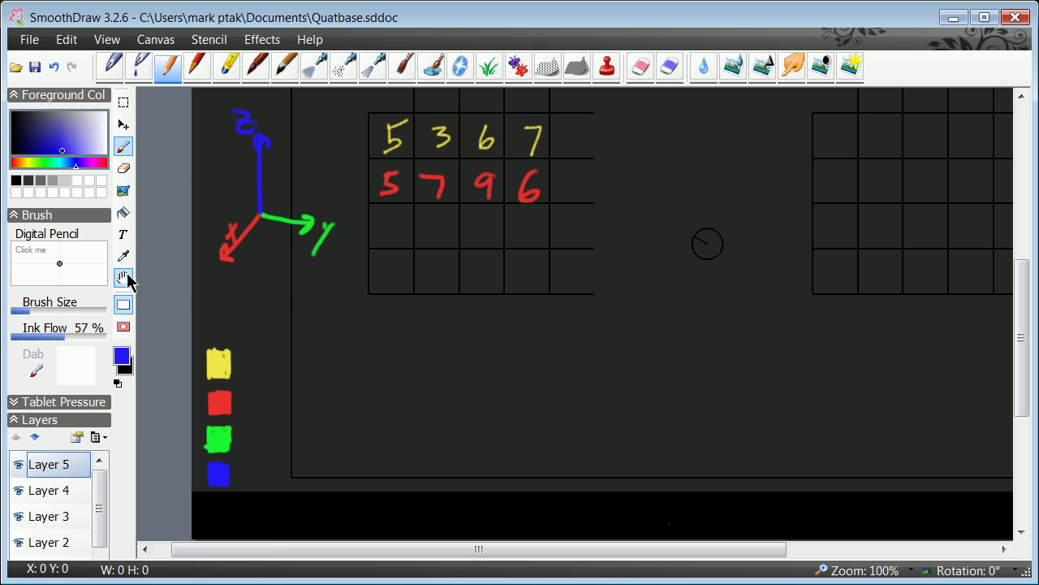
{"action": "left_click", "coordinate": [123, 256]}
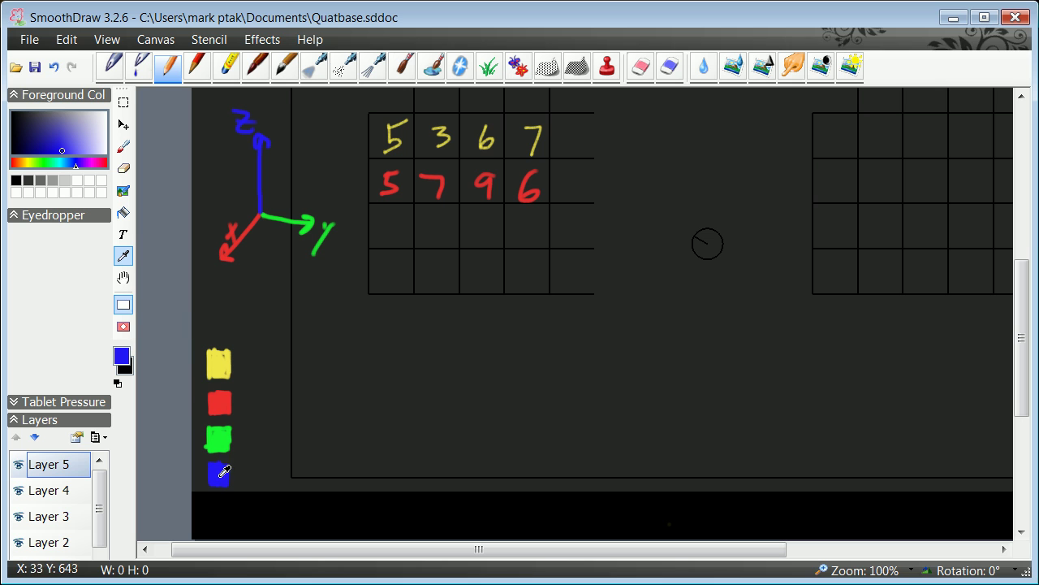
{"action": "left_click", "coordinate": [192, 68]}
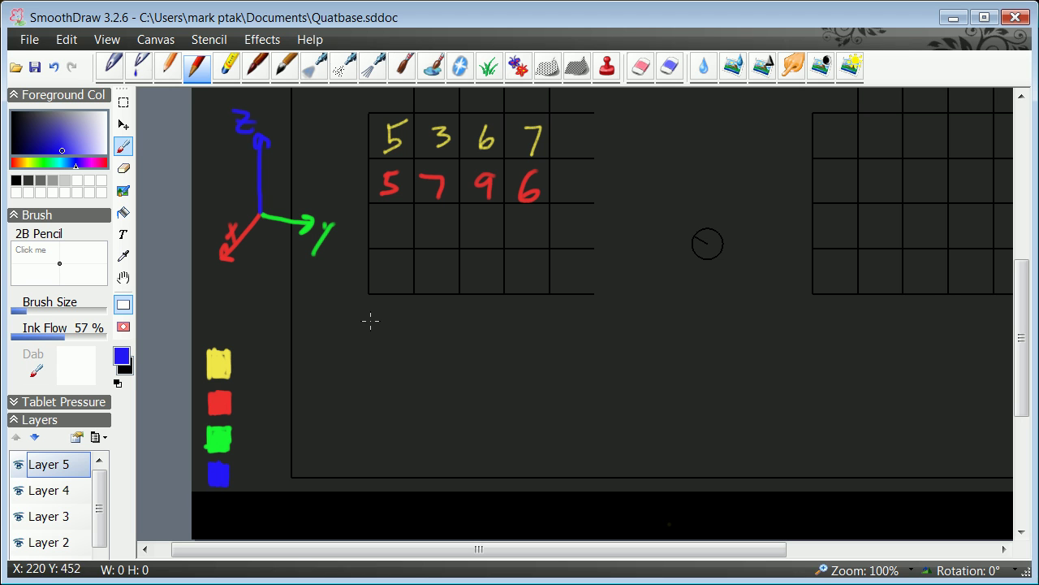
{"action": "mouse_move", "coordinate": [370, 321]}
{"action": "left_mouse_down"}
{"action": "mouse_move", "coordinate": [384, 340]}
{"action": "mouse_move", "coordinate": [346, 341]}
{"action": "left_mouse_up"}
{"action": "left_click_drag", "start_coordinate": [419, 336], "coordinate": [428, 349]}
{"action": "mouse_move", "coordinate": [443, 312]}
{"action": "left_mouse_down"}
{"action": "mouse_move", "coordinate": [445, 347]}
{"action": "mouse_move", "coordinate": [492, 342]}
{"action": "mouse_move", "coordinate": [482, 336]}
{"action": "mouse_move", "coordinate": [508, 326]}
{"action": "mouse_move", "coordinate": [594, 320]}
{"action": "mouse_move", "coordinate": [596, 335]}
{"action": "left_mouse_up"}
{"action": "mouse_move", "coordinate": [590, 316]}
{"action": "left_mouse_down"}
{"action": "mouse_move", "coordinate": [612, 329]}
{"action": "mouse_move", "coordinate": [690, 331]}
{"action": "left_mouse_up"}
{"action": "left_click", "coordinate": [621, 331]}
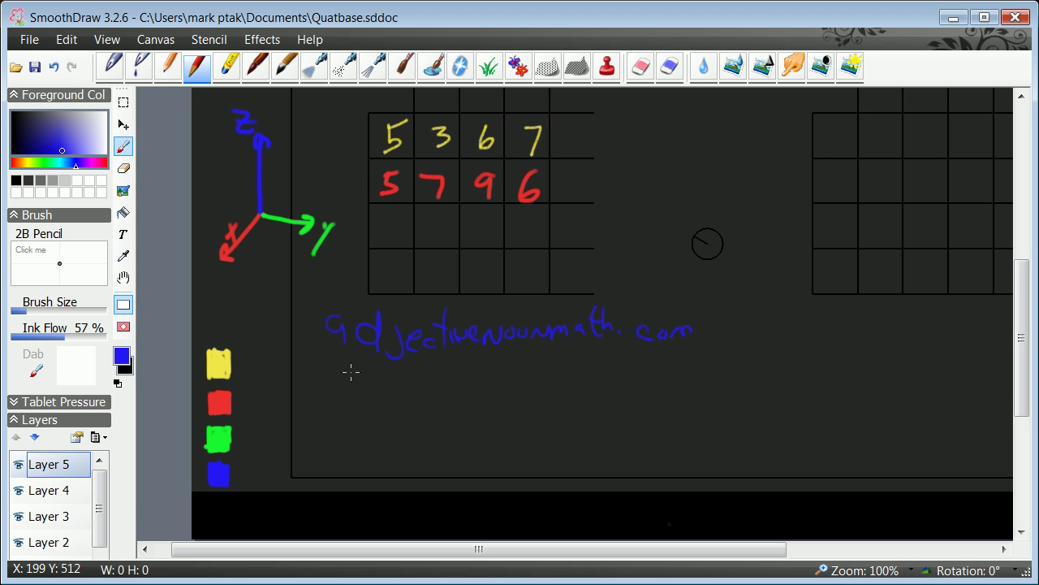
{"action": "mouse_move", "coordinate": [340, 380]}
{"action": "left_mouse_down"}
{"action": "mouse_move", "coordinate": [362, 393]}
{"action": "mouse_move", "coordinate": [432, 393]}
{"action": "left_mouse_up"}
{"action": "mouse_move", "coordinate": [439, 397]}
{"action": "left_mouse_down"}
{"action": "mouse_move", "coordinate": [470, 387]}
{"action": "mouse_move", "coordinate": [479, 399]}
{"action": "mouse_move", "coordinate": [565, 387]}
{"action": "mouse_move", "coordinate": [561, 403]}
{"action": "mouse_move", "coordinate": [682, 404]}
{"action": "left_mouse_up"}
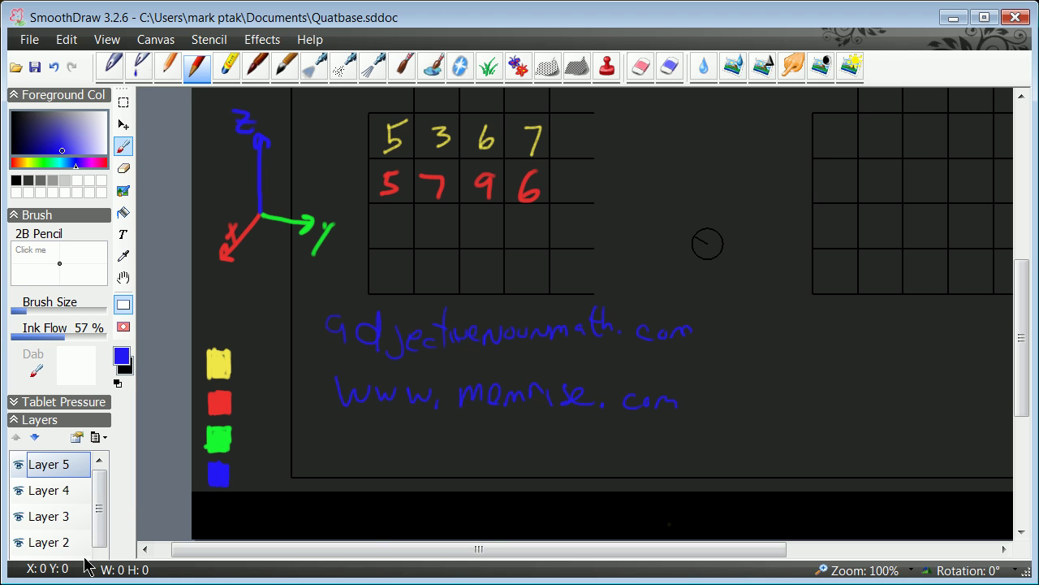
{"action": "scroll", "coordinate": [100, 500], "scroll_direction": "down", "scroll_amount": 1}
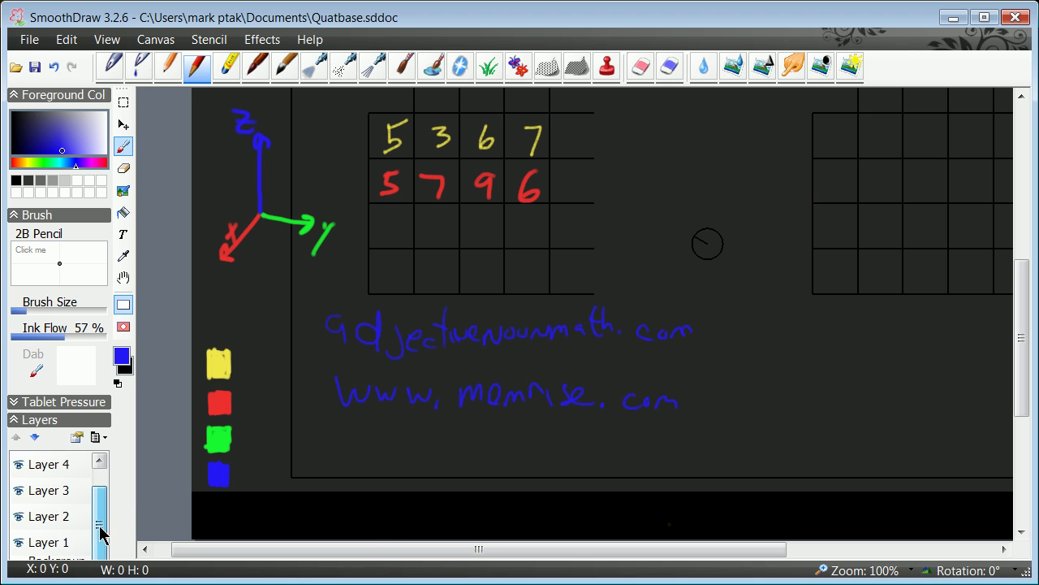
{"action": "left_click", "coordinate": [19, 543]}
{"action": "left_click", "coordinate": [18, 543]}
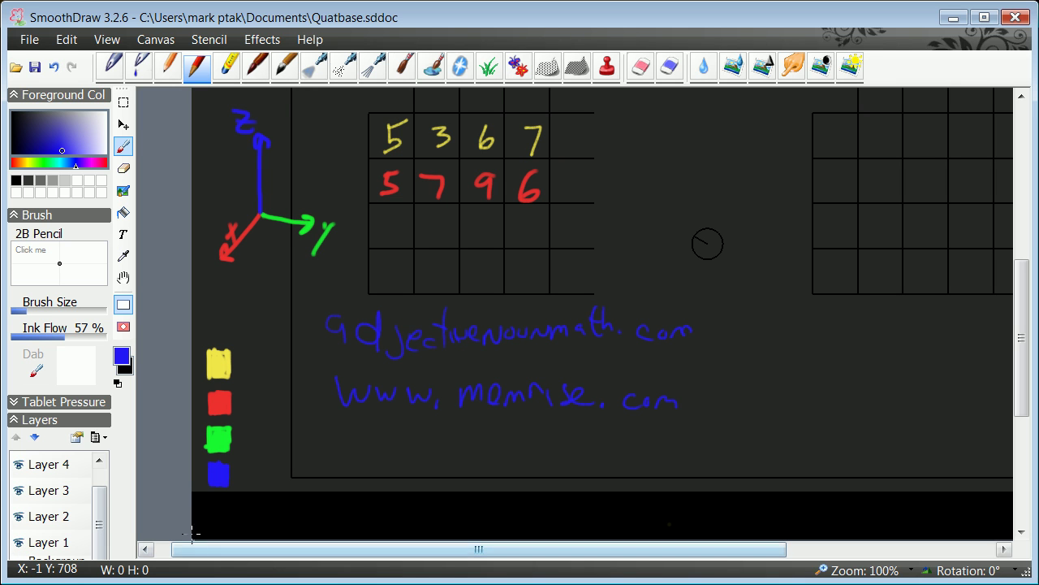